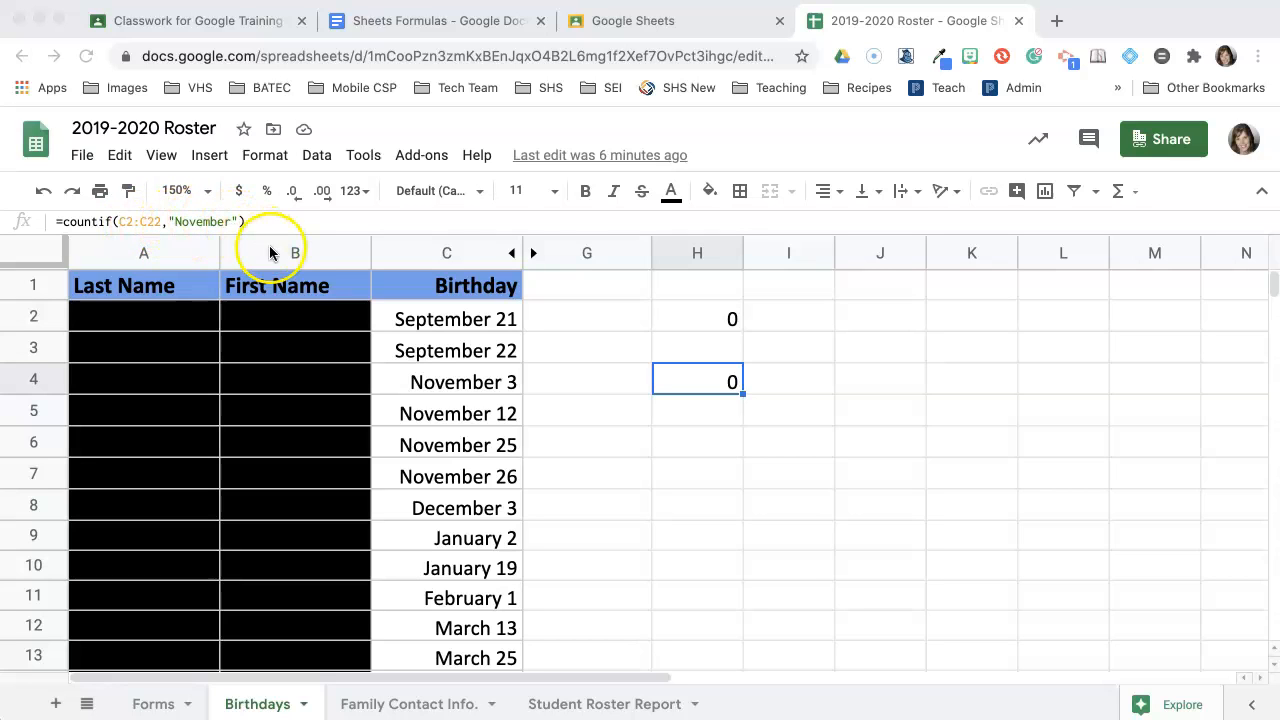
- Check the stored date behind the November 3 birthday in C4 and the November count formula in C26
left_click(462, 388)
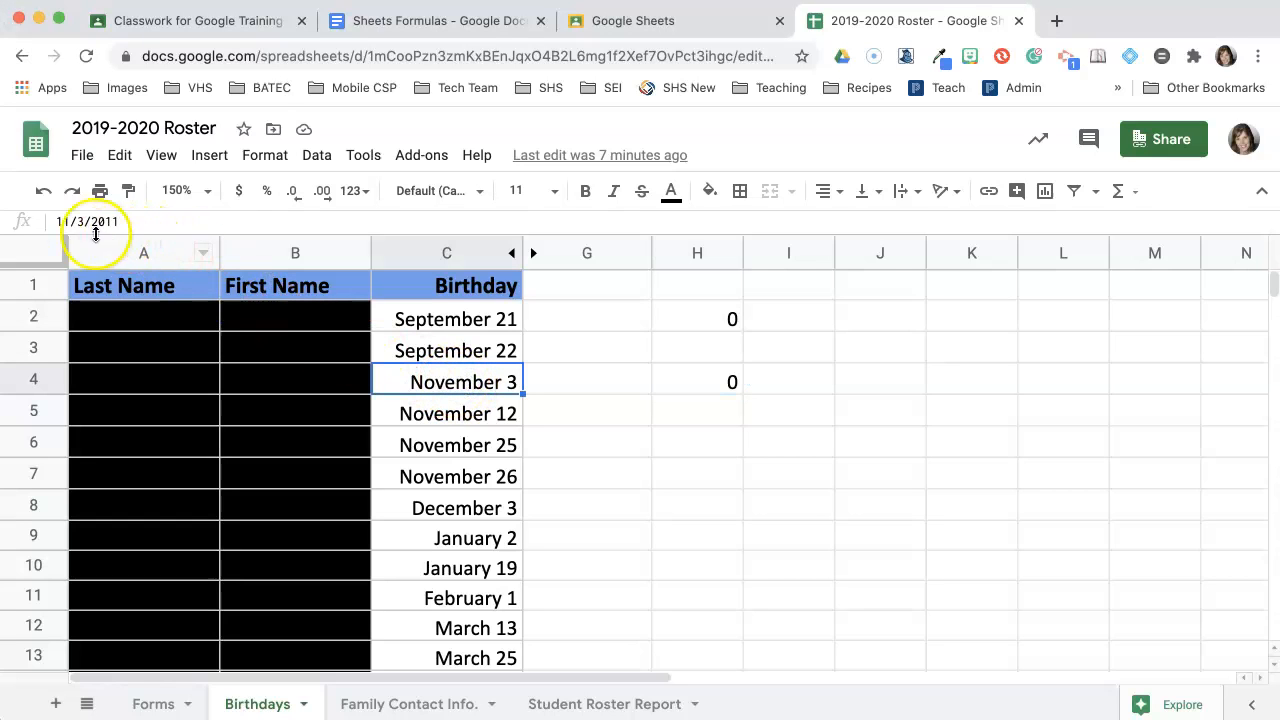
left_click(146, 226)
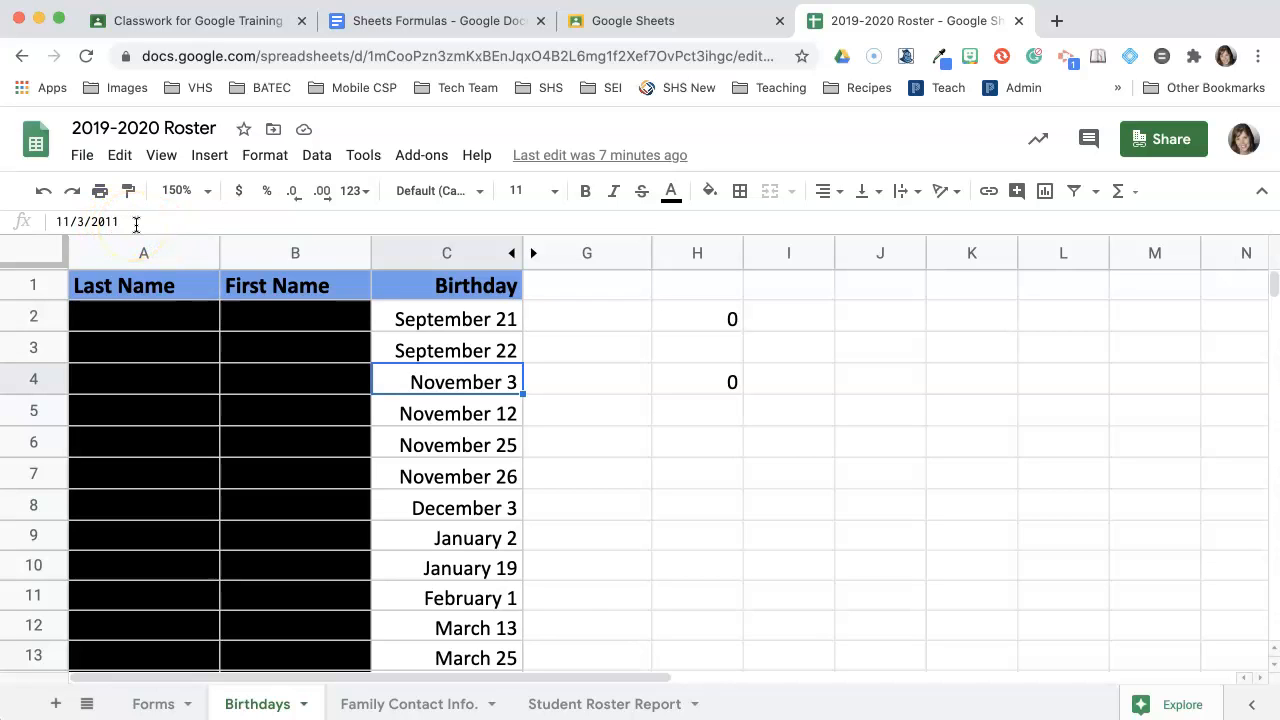
scroll(583, 575, "down", 5)
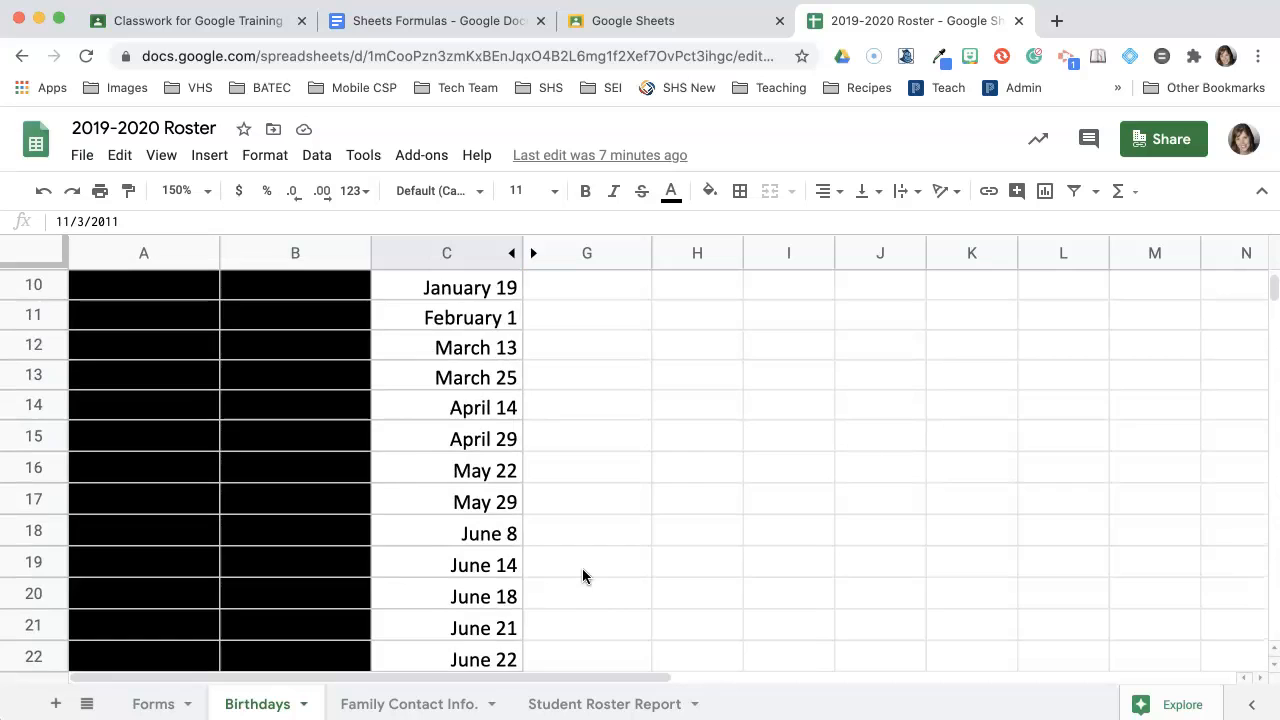
scroll(583, 575, "down", 5)
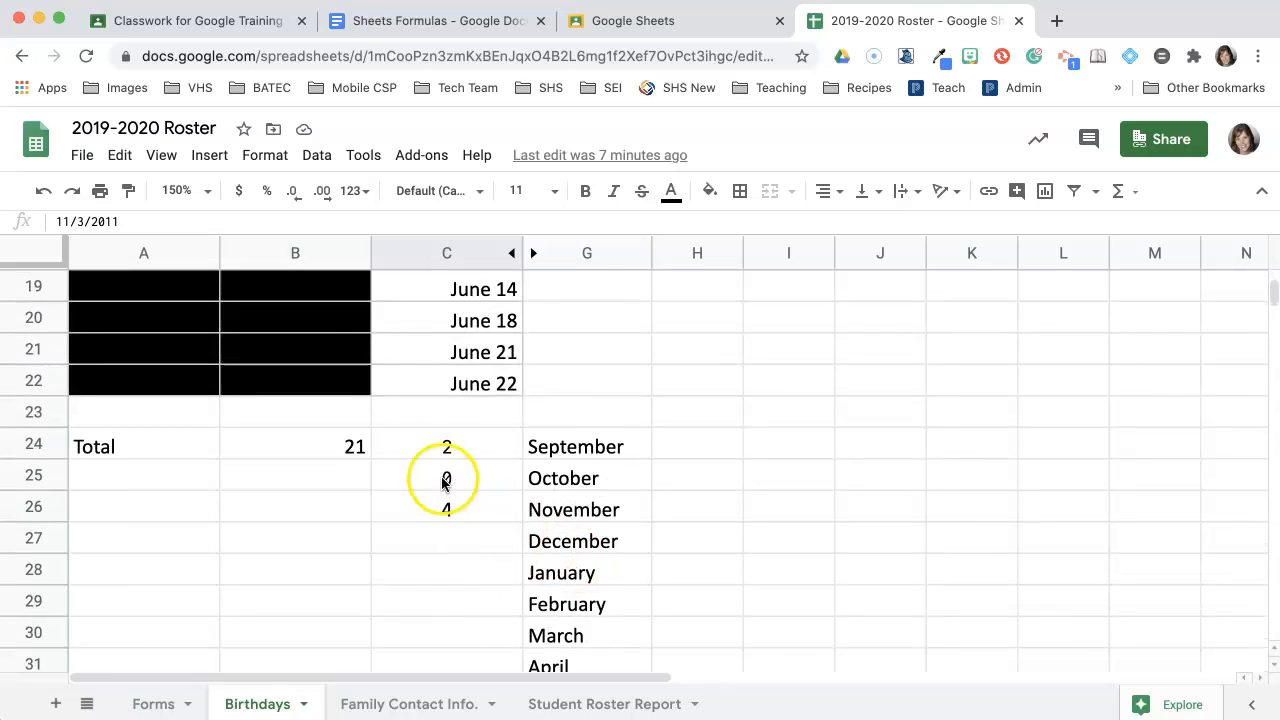
left_click(457, 512)
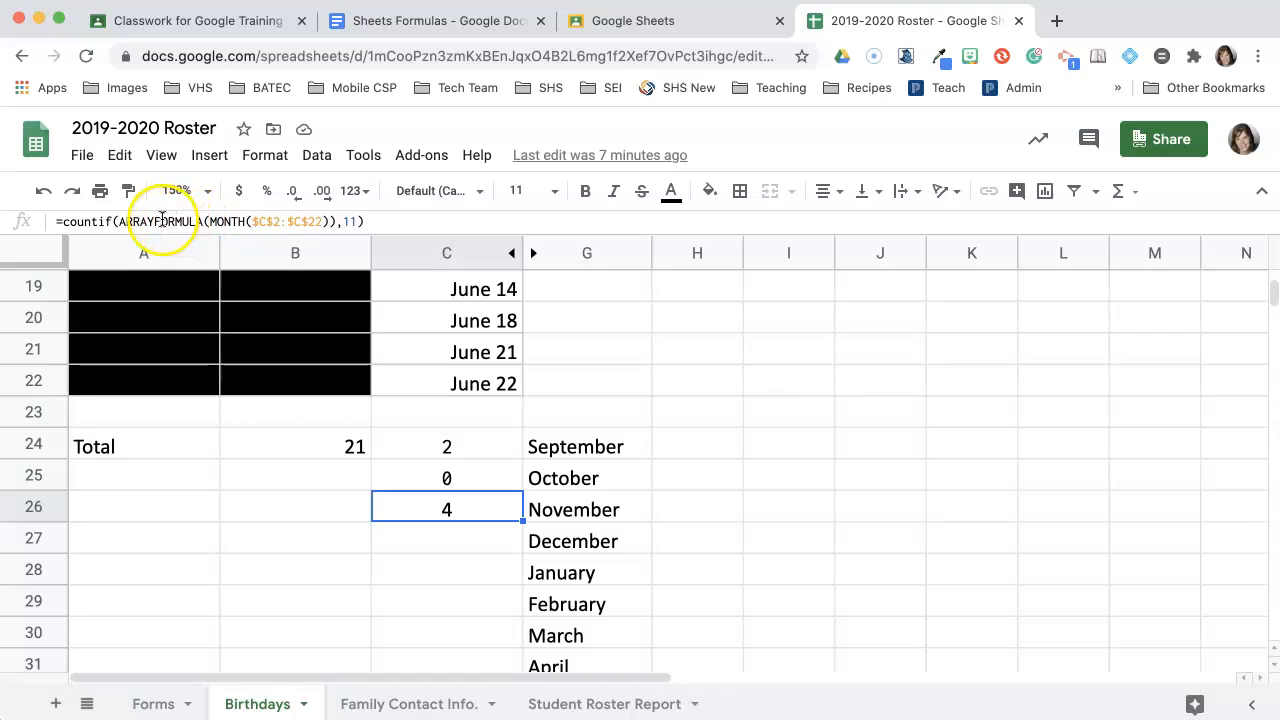
- Review the COUNTIF month formula in the Sheets Formulas document and return to the 2019-2020 Roster spreadsheet
left_click(428, 30)
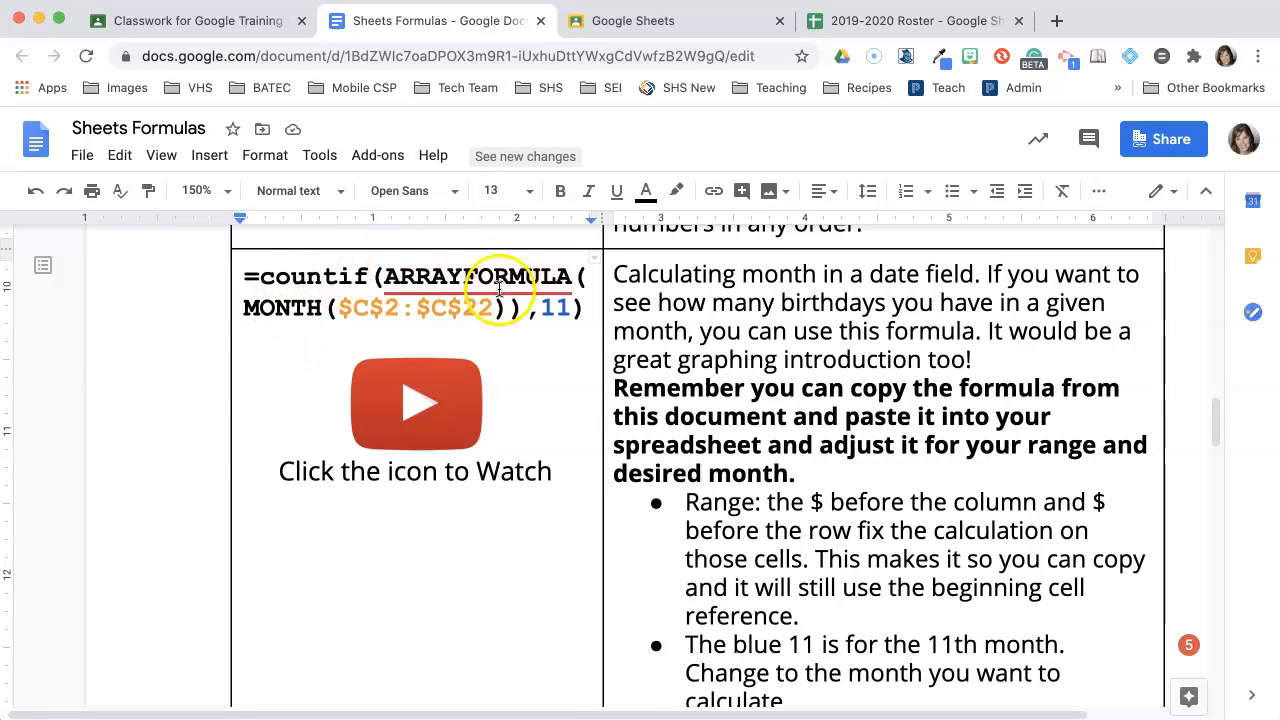
mouse_move(482, 276)
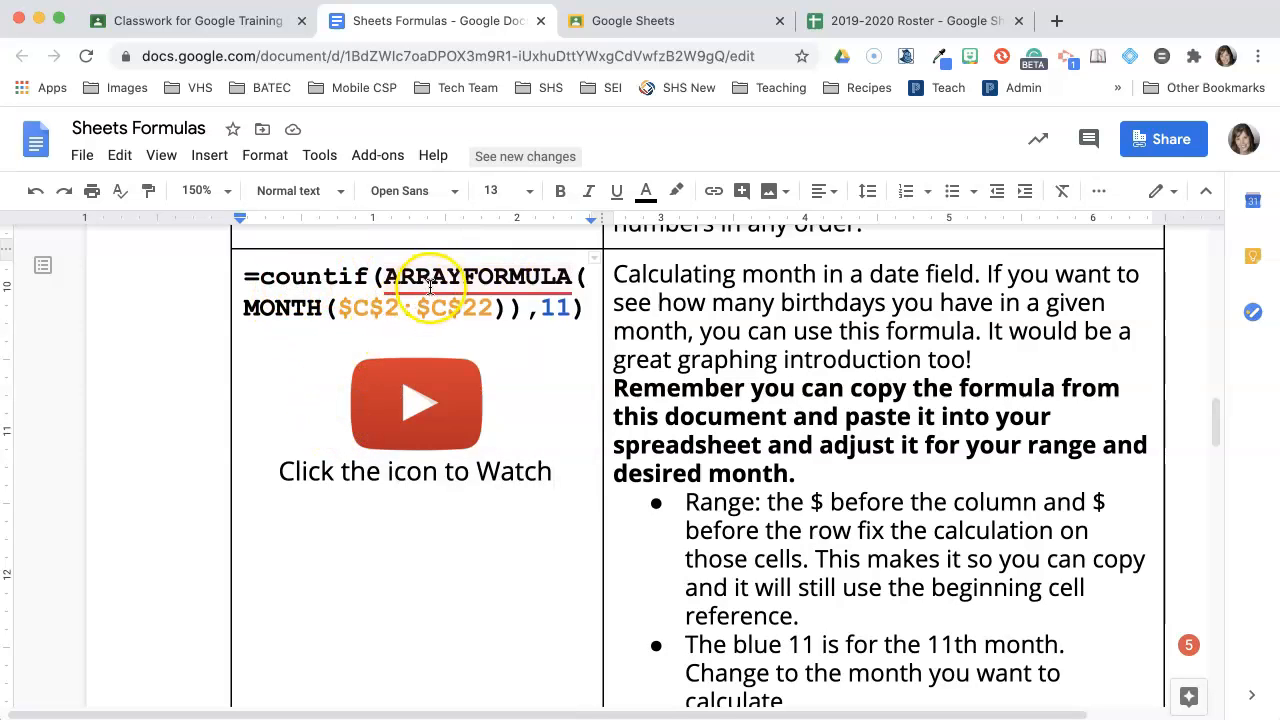
mouse_move(432, 287)
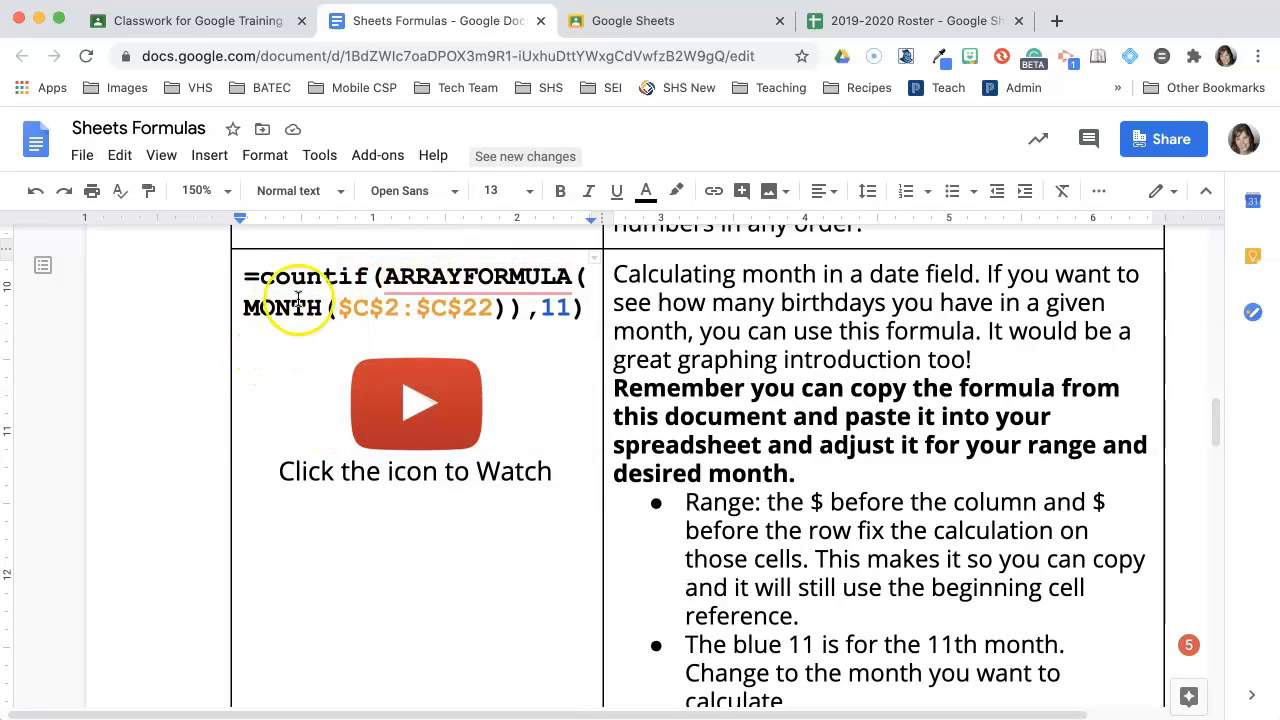
left_click(812, 20)
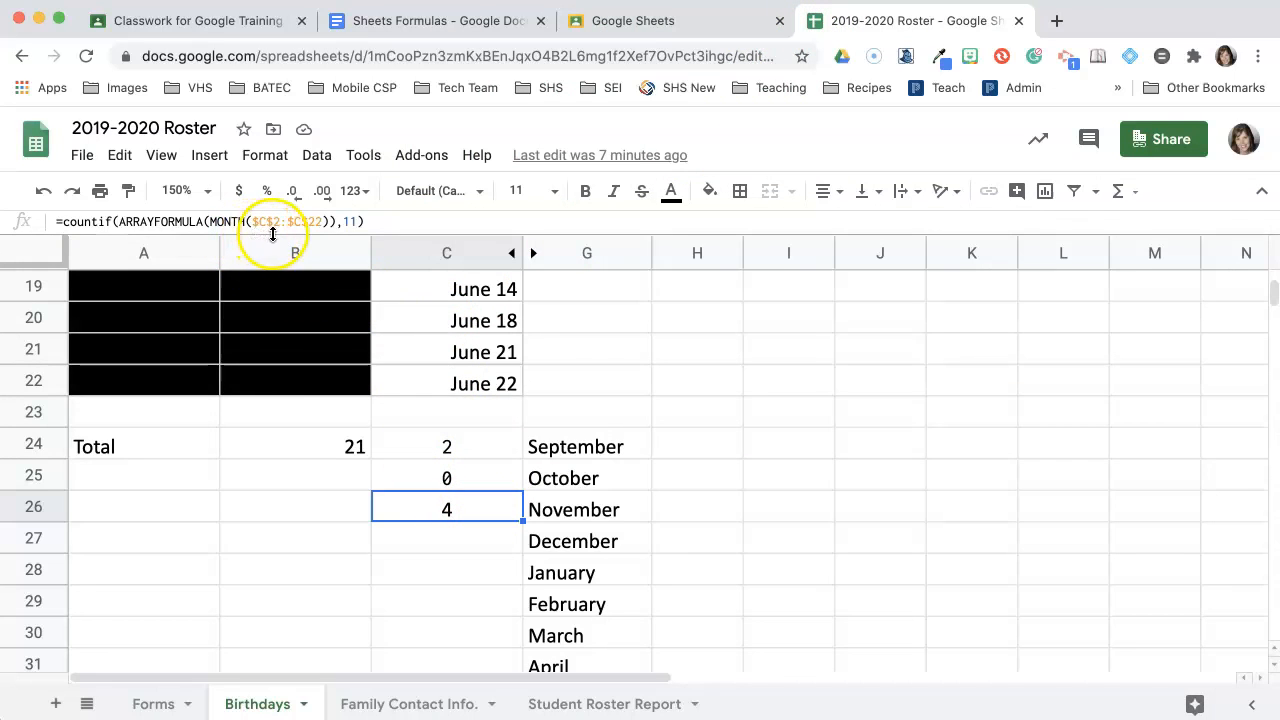
- Enlarge the roster spreadsheet to 200% zoom and recheck the month formula in the Sheets Formulas document
left_click(198, 191)
left_click(185, 418)
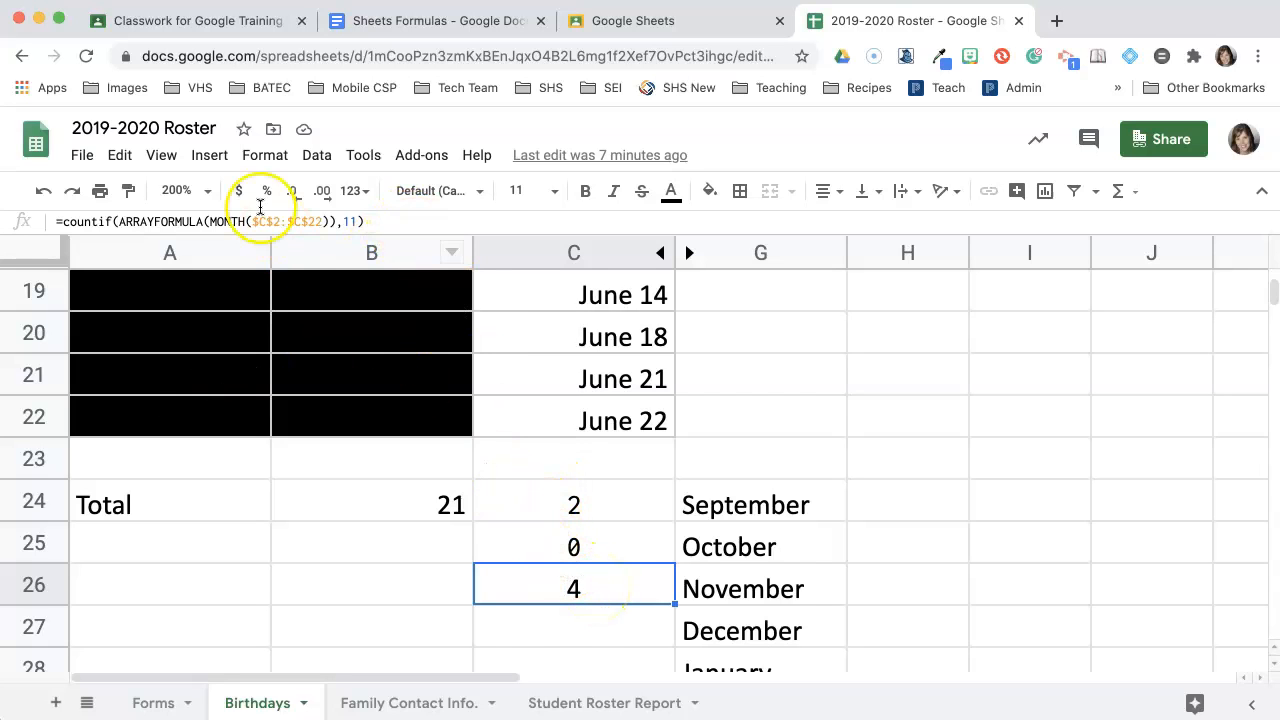
left_click(459, 23)
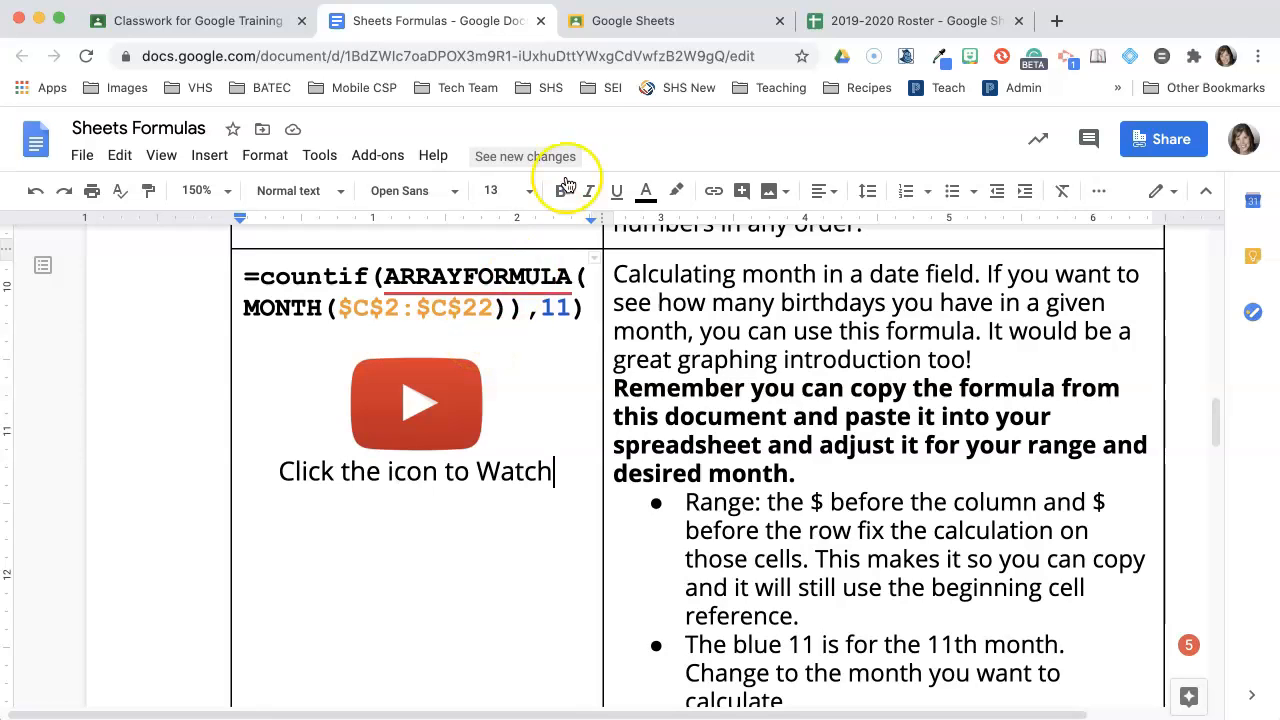
left_click(830, 22)
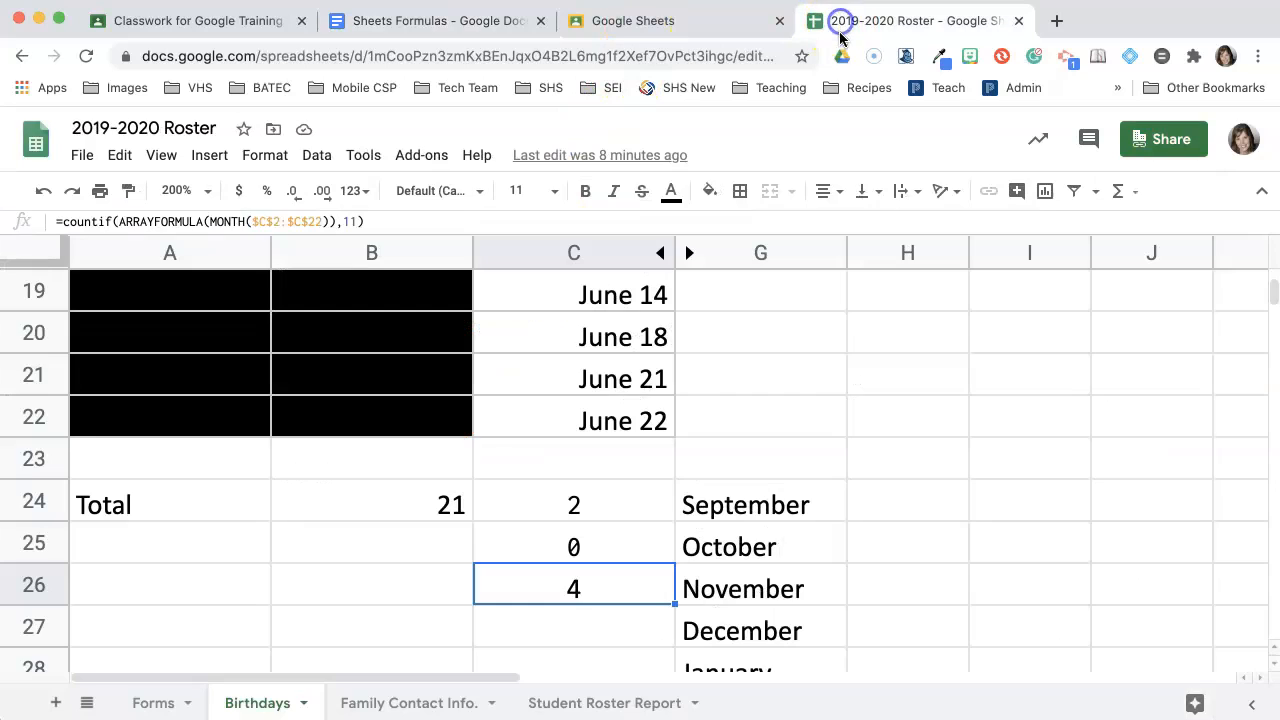
- Inspect the birthday range referenced by the count formula in C26 and the plain text-based COUNTIF in H4
double_click(552, 580)
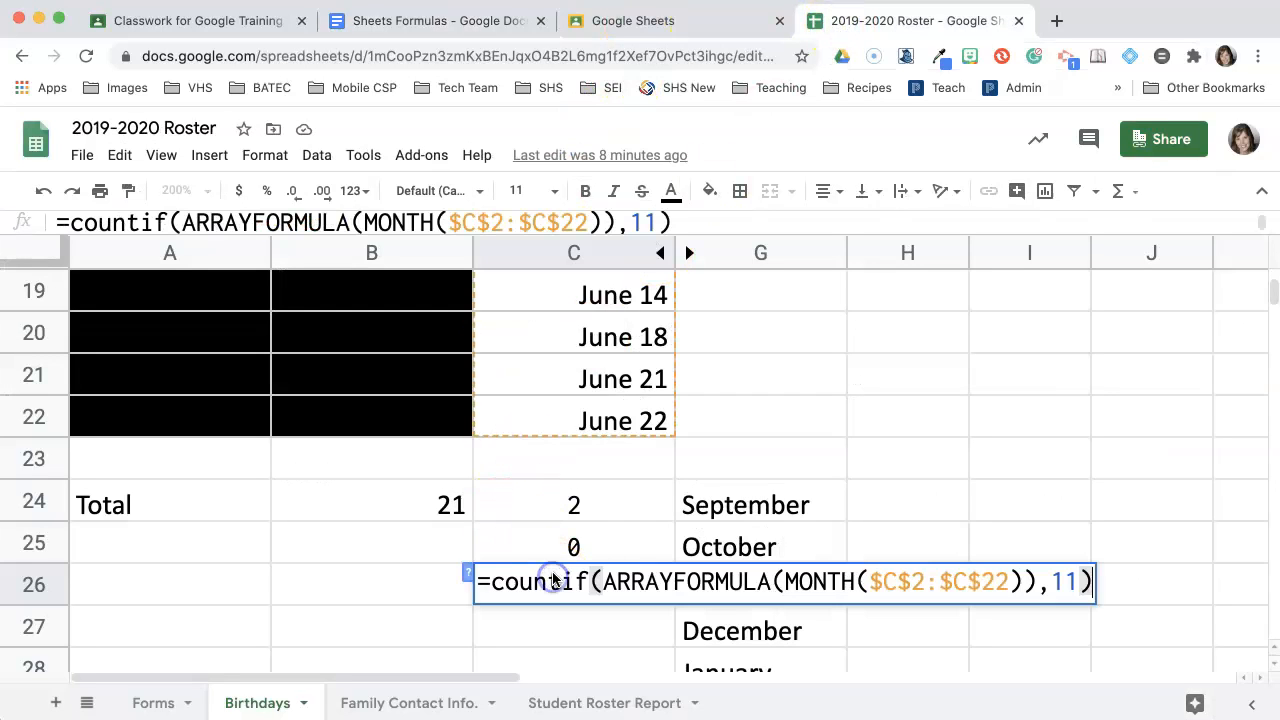
scroll(820, 415, "up", 5)
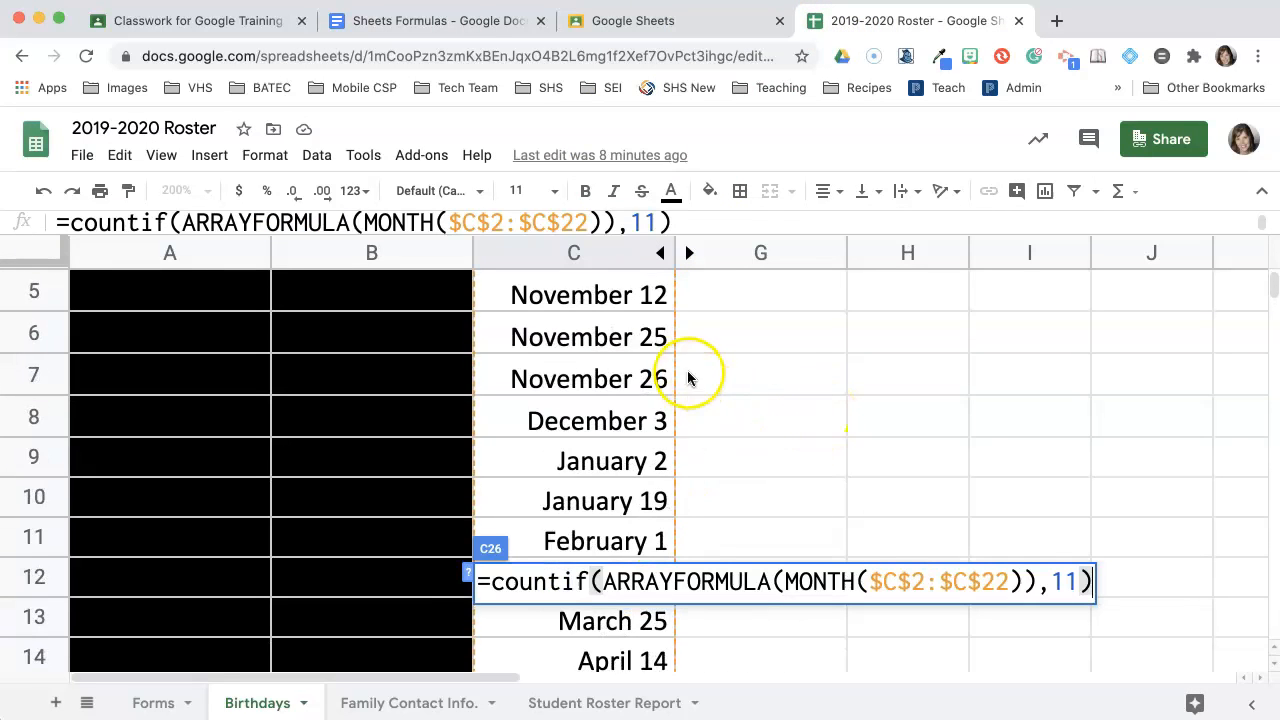
scroll(690, 372, "up", 2)
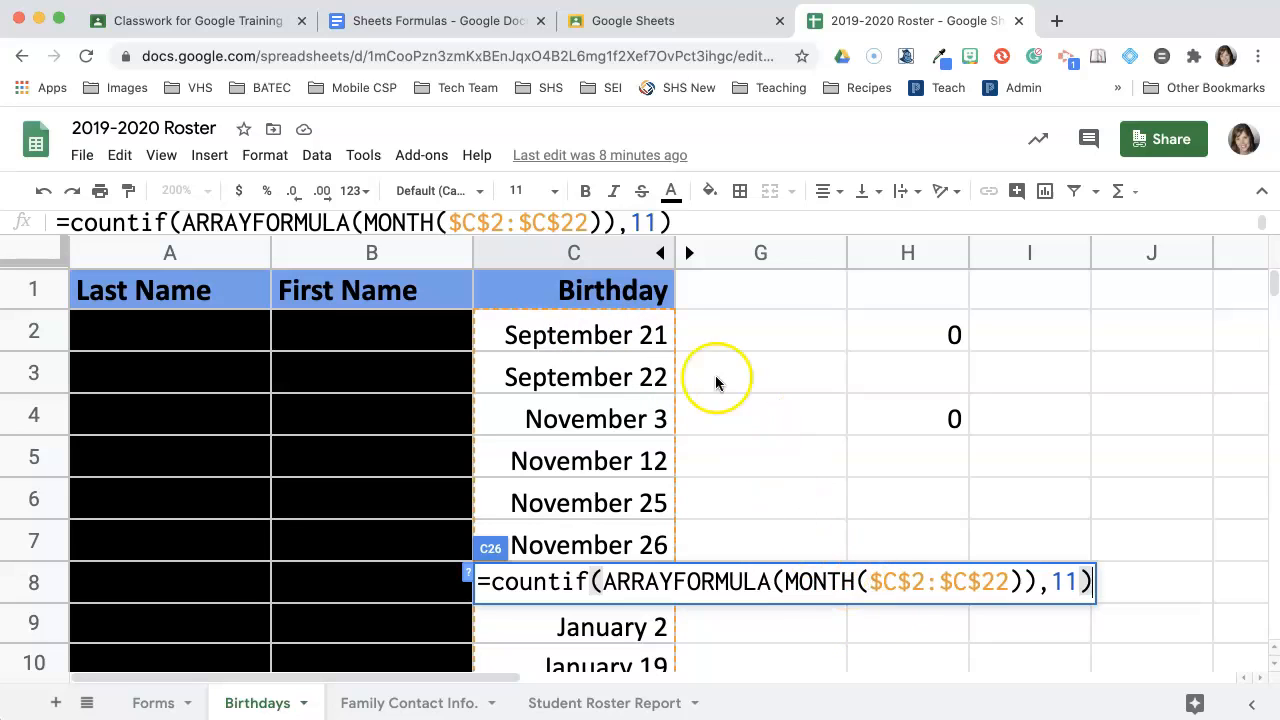
left_click(928, 405)
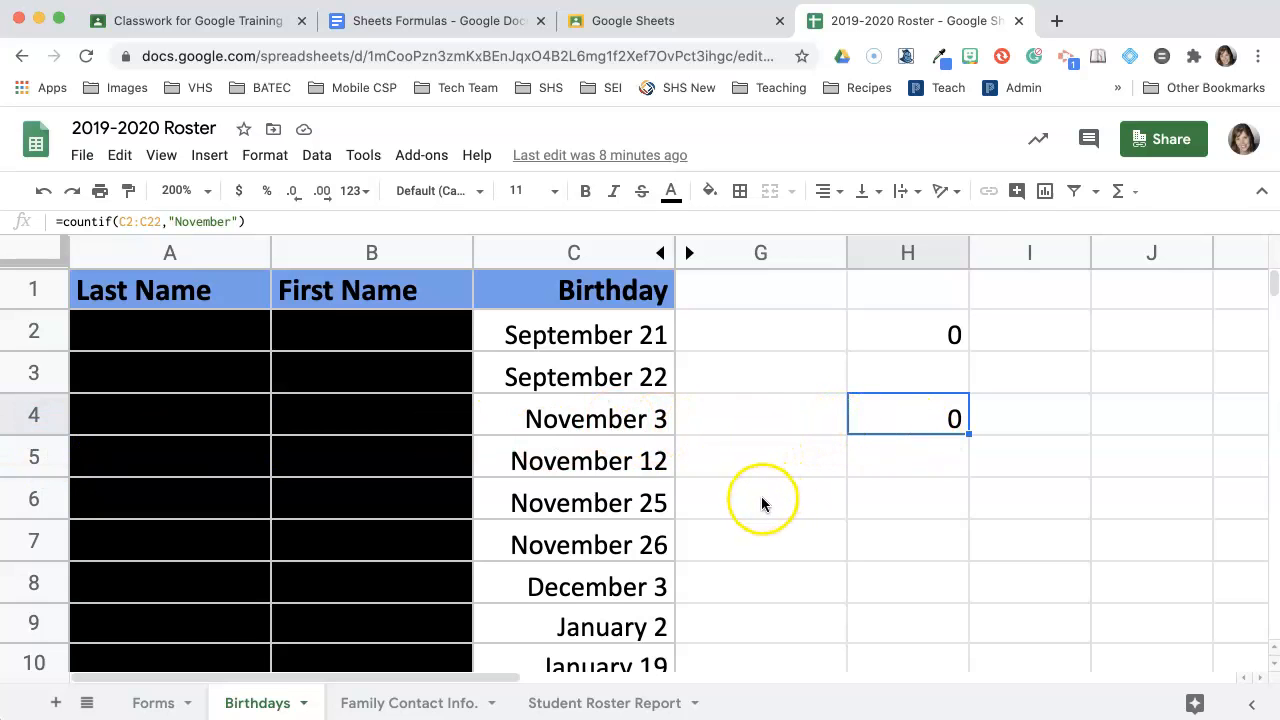
- Compare the month numbers used in the November, October and September count formulas in C26, C25 and C24
scroll(761, 496, "down", 10)
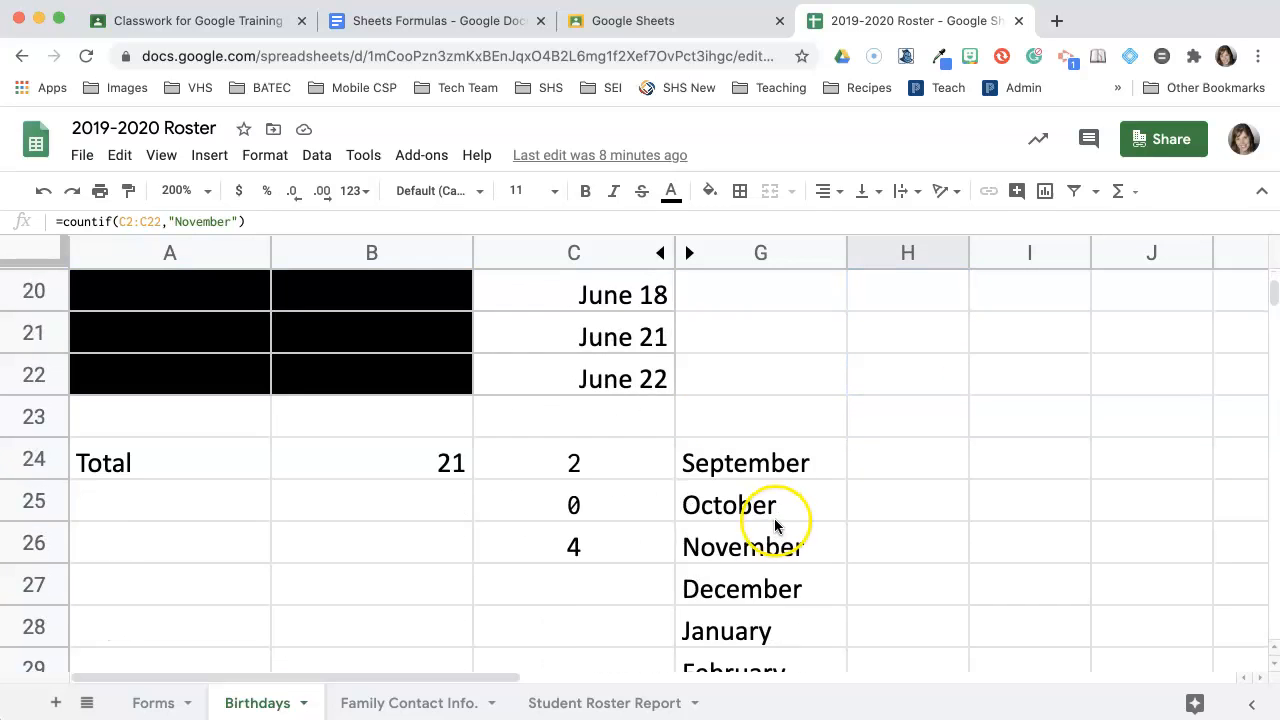
scroll(773, 524, "down", 3)
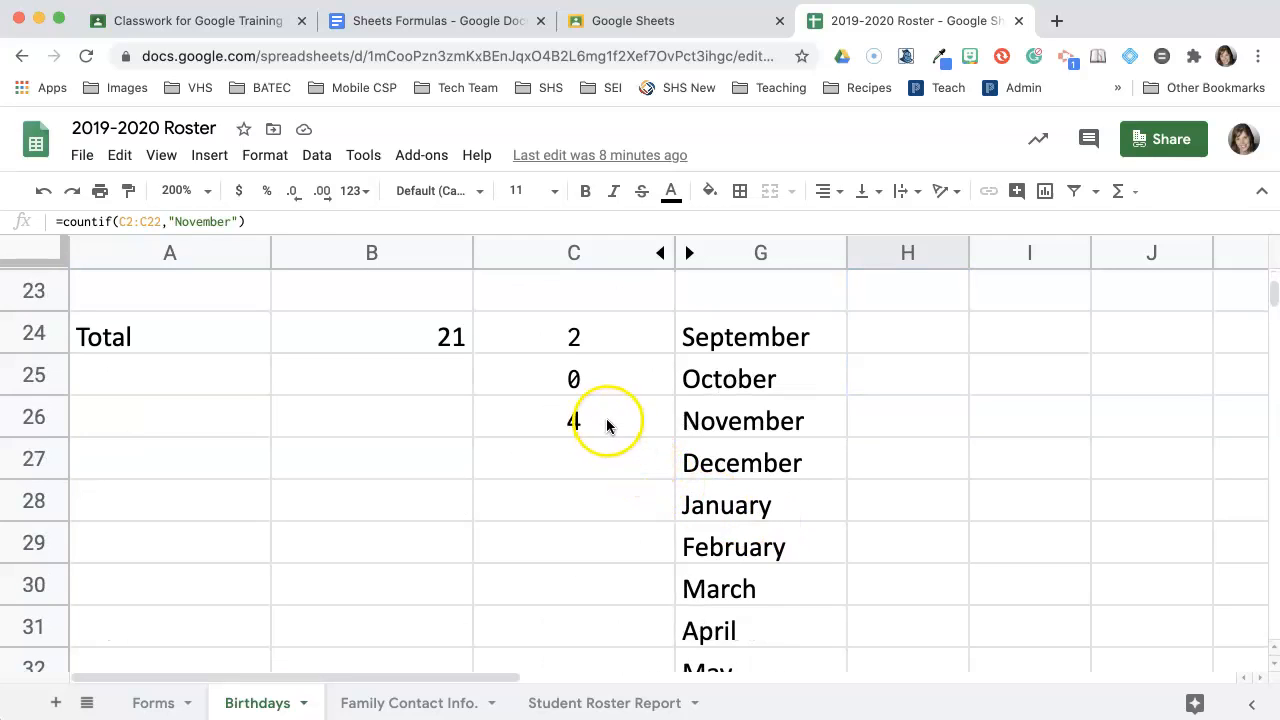
left_click(607, 425)
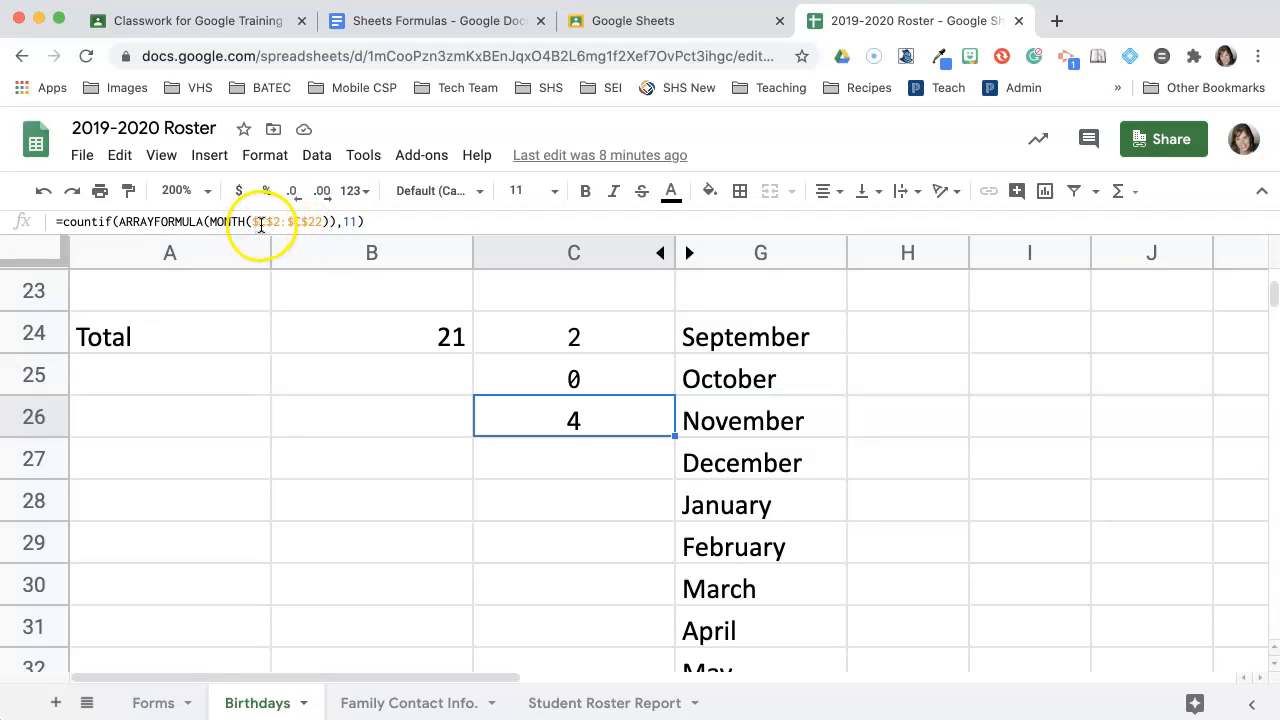
double_click(348, 225)
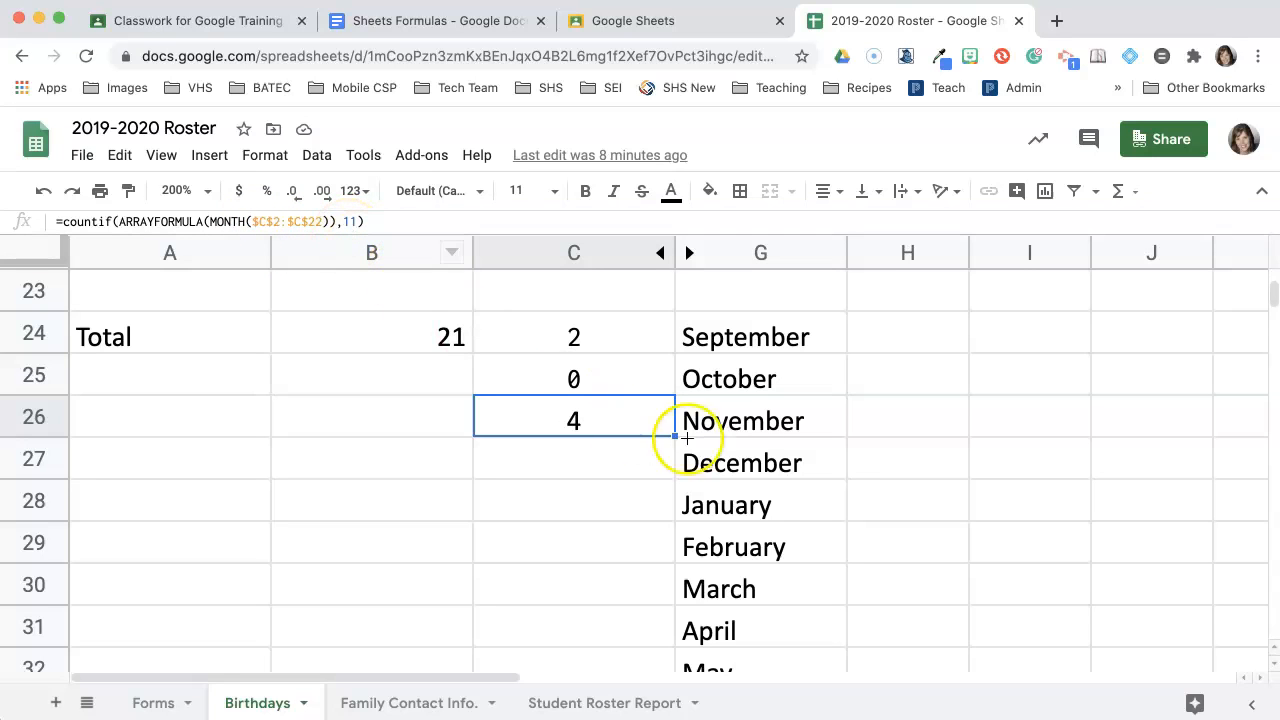
left_click(594, 376)
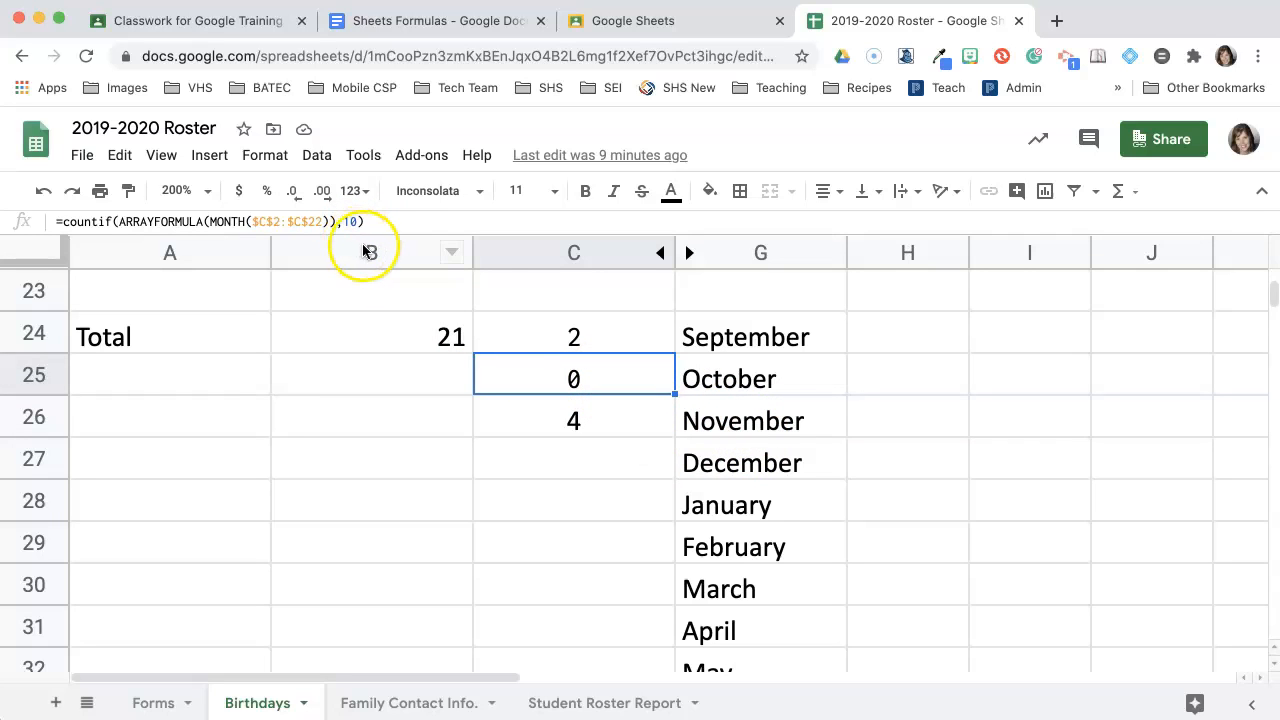
left_click(576, 337)
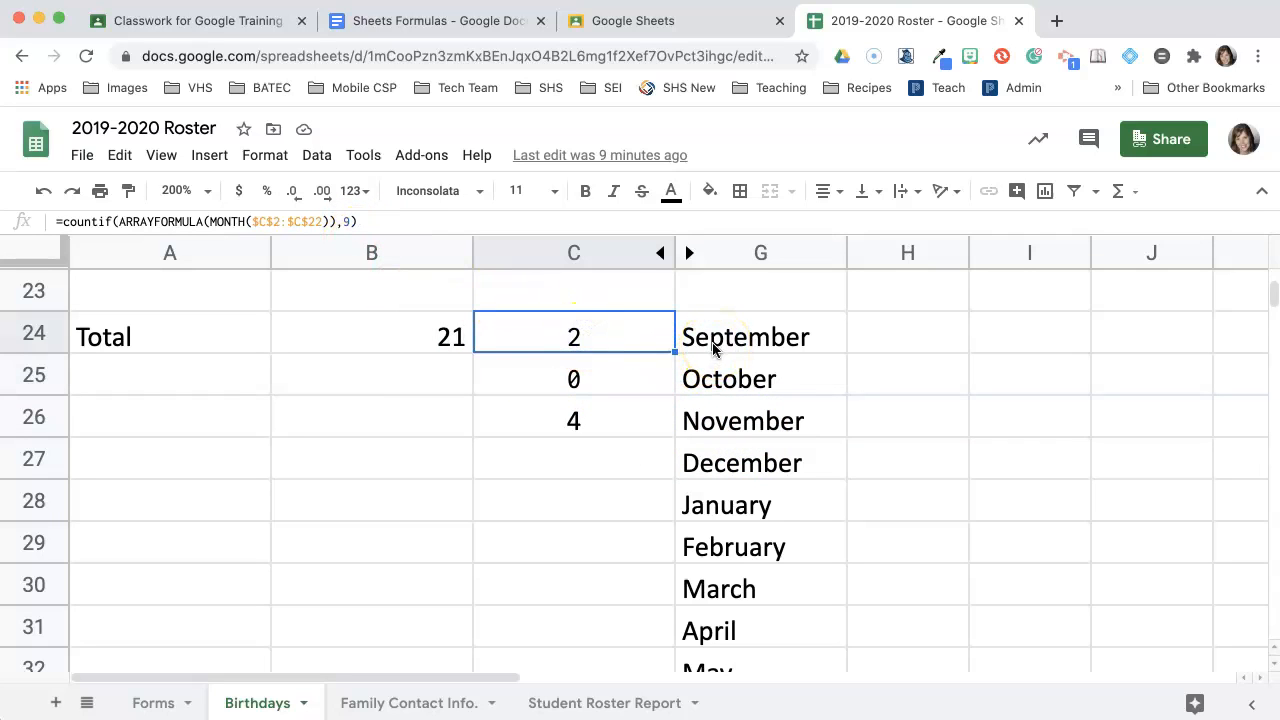
- Fill the November count formula from C26 down to the July row in C34
left_click(533, 414)
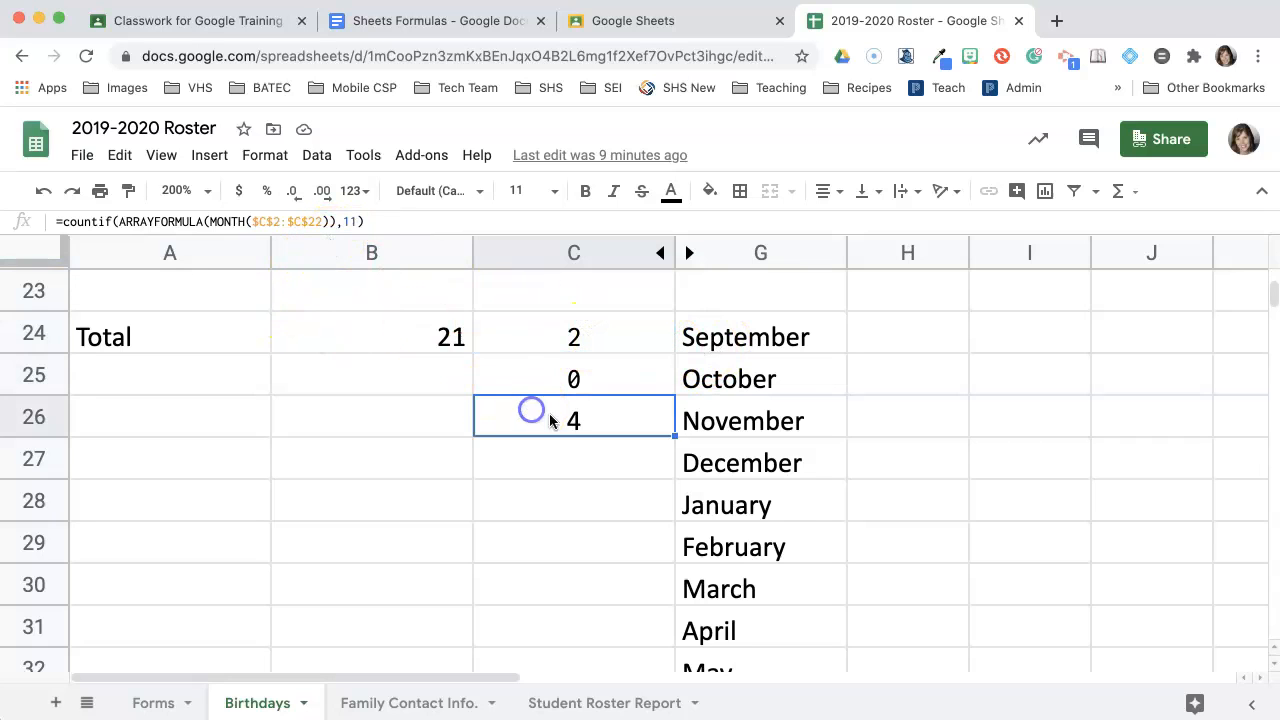
scroll(658, 512, "down", 1)
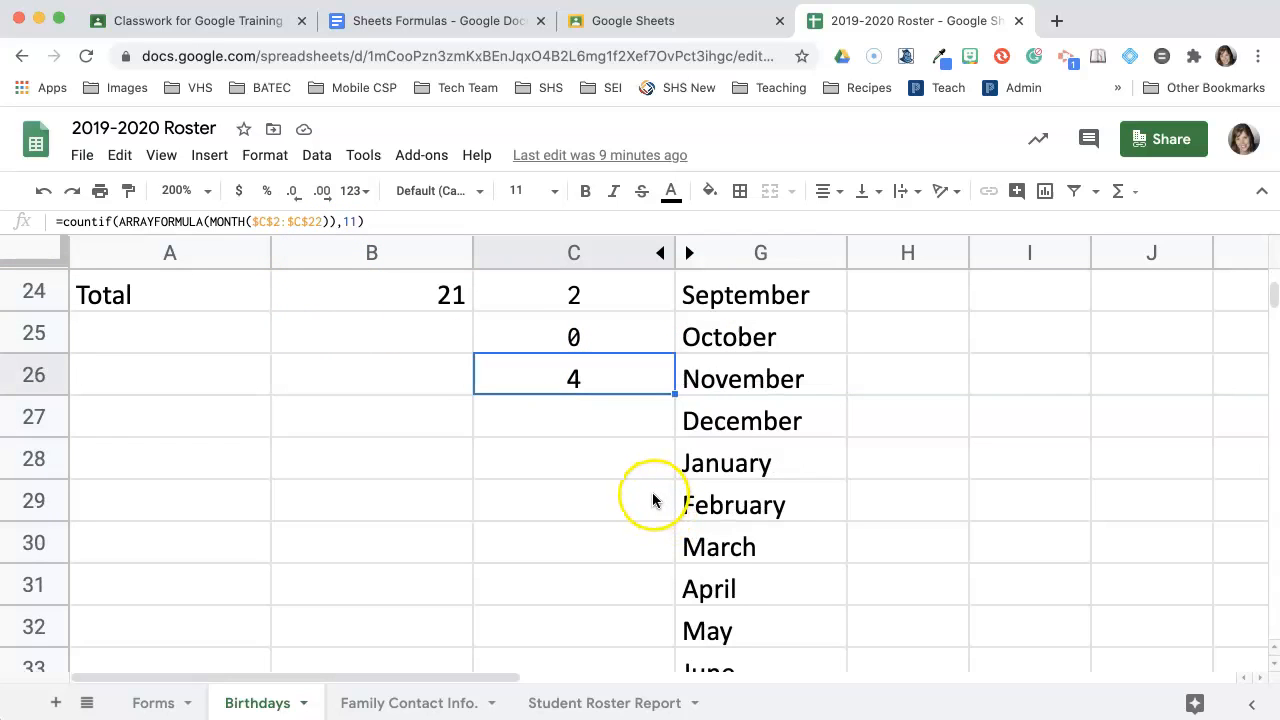
scroll(653, 500, "down", 1)
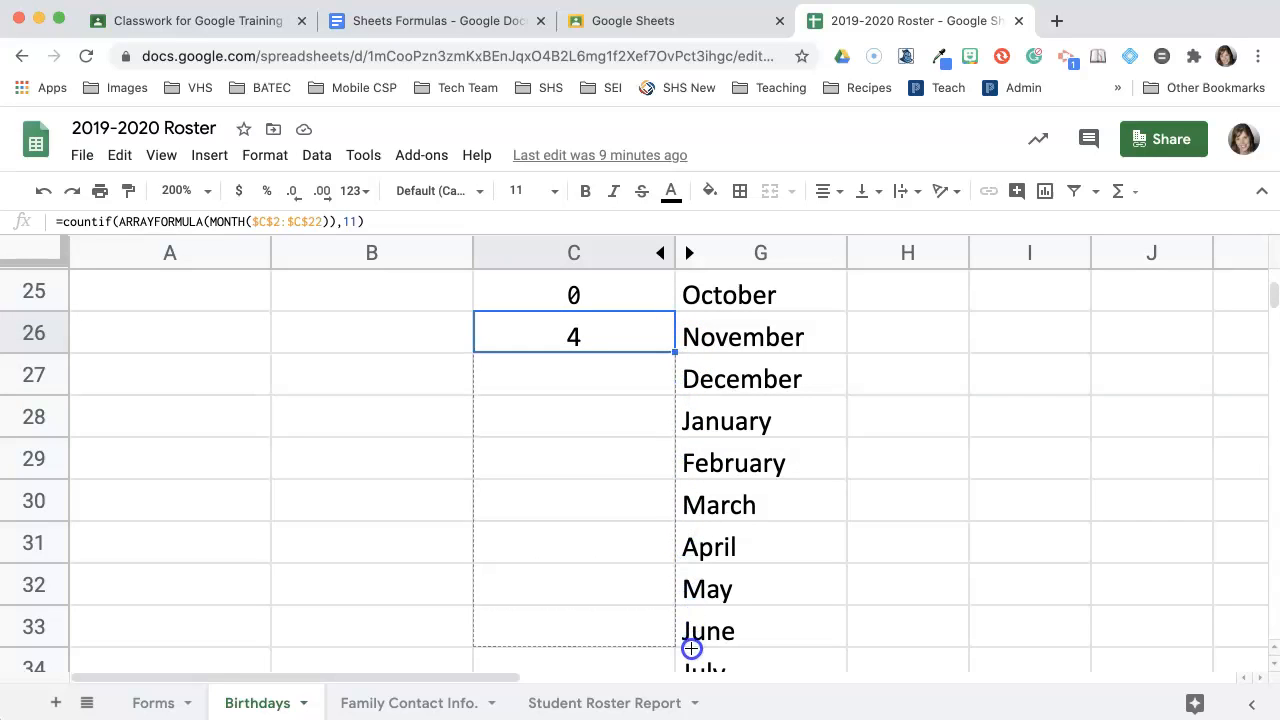
left_click_drag(691, 648, 689, 654)
scroll(750, 632, "down", 2)
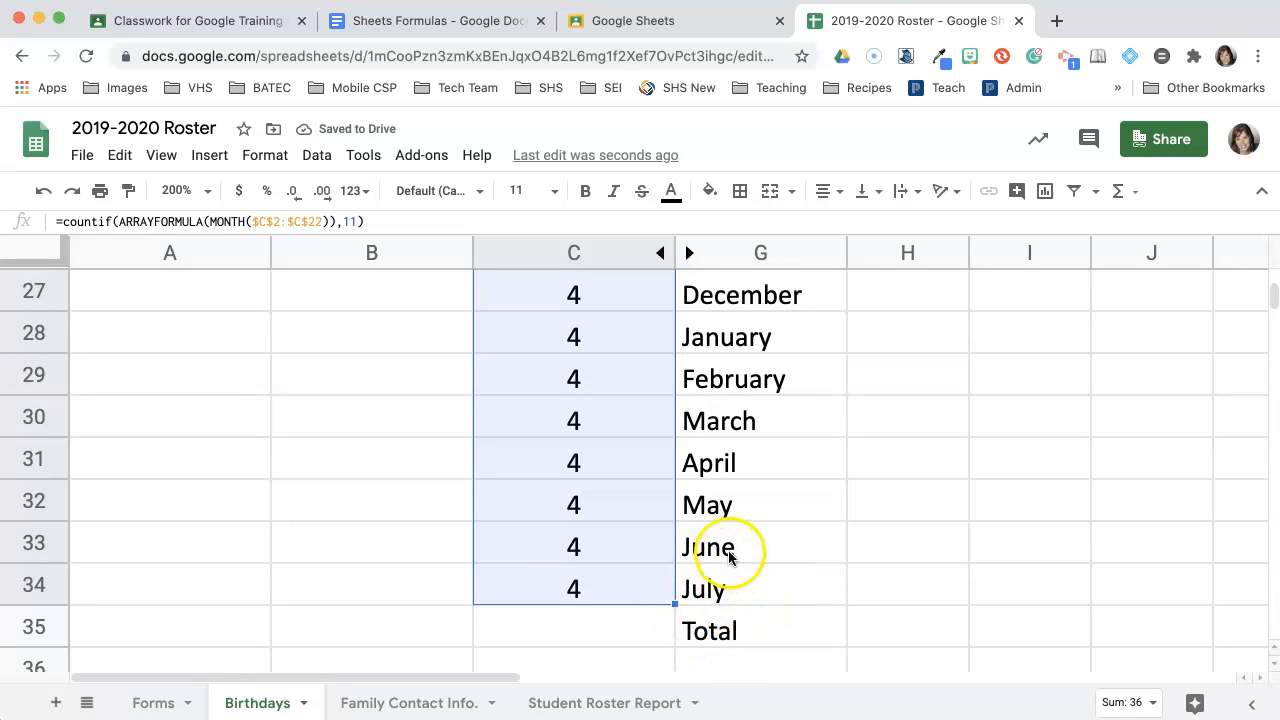
left_click(815, 517)
- Change the month number in the December count formula in C27 to 12
scroll(785, 520, "up", 2)
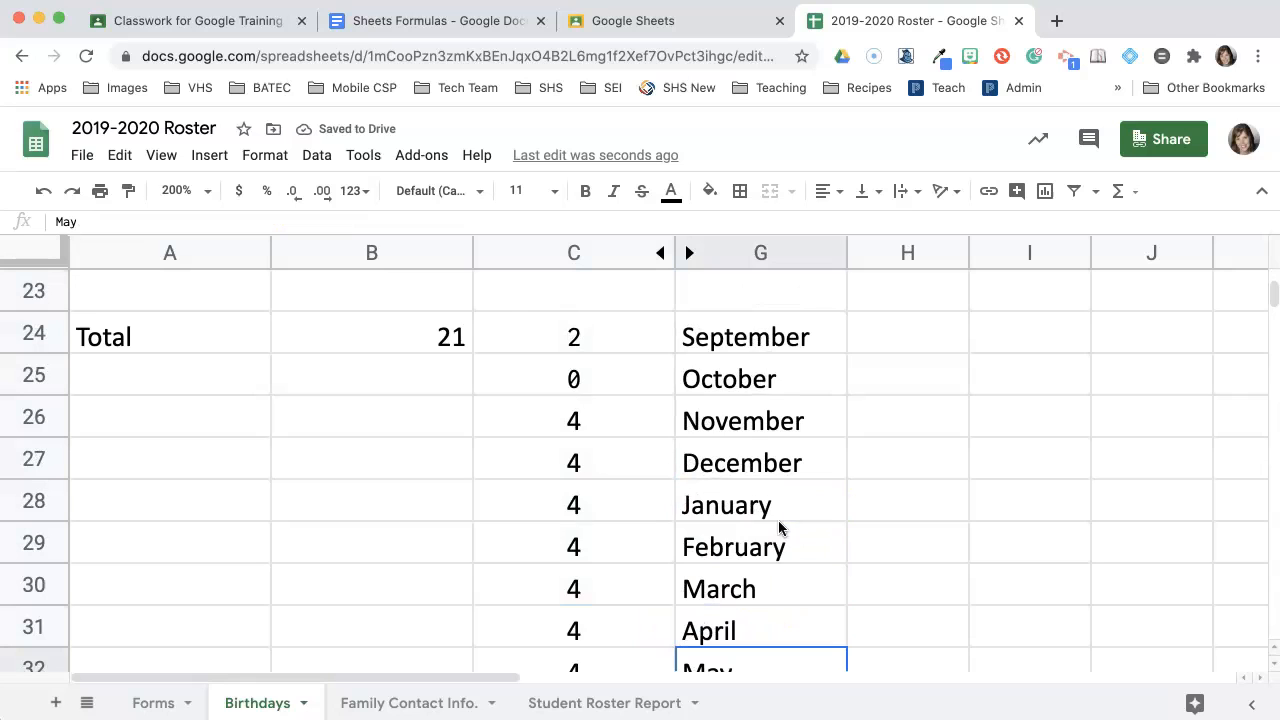
left_click(571, 460)
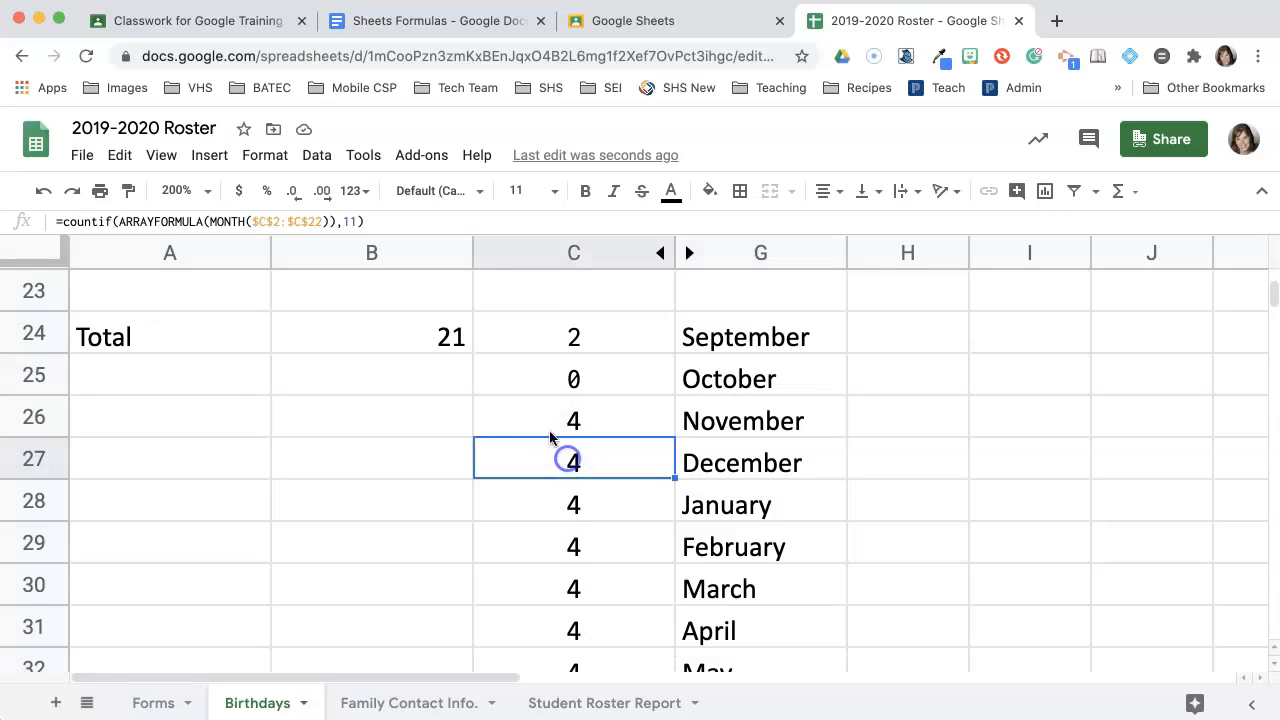
left_click(356, 222)
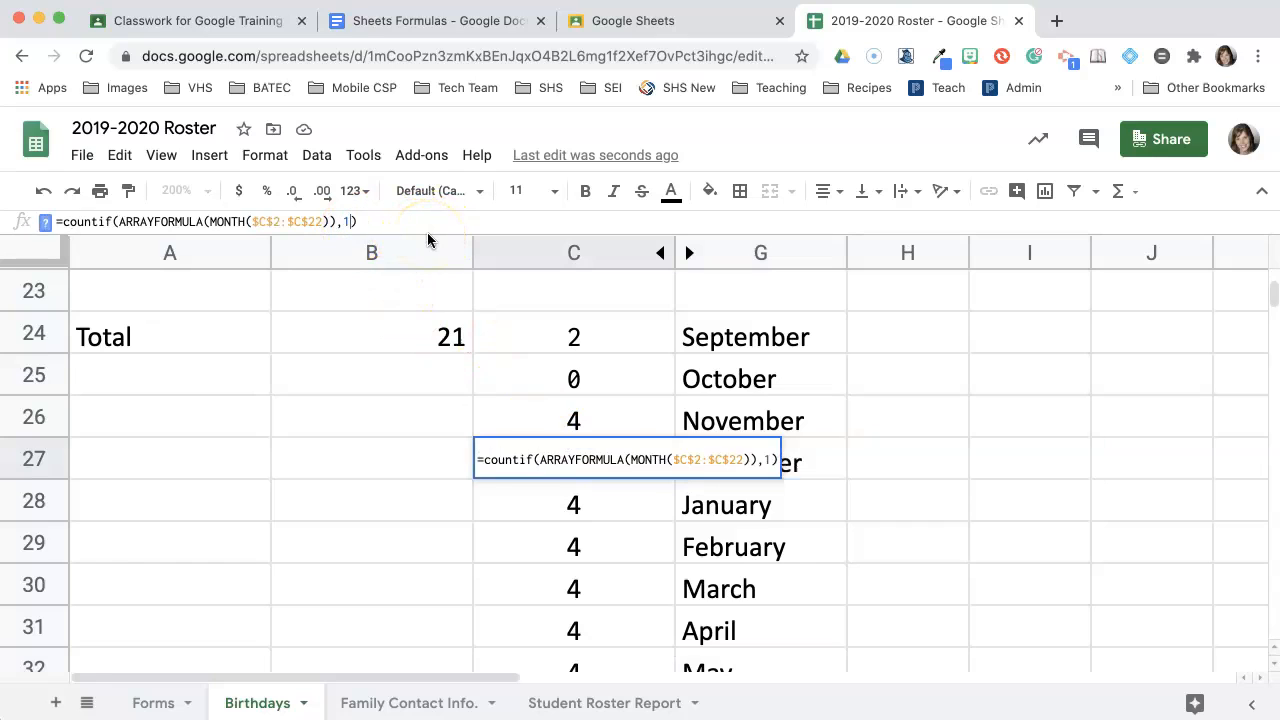
key("BackSpace")
type("2")
key("Return")
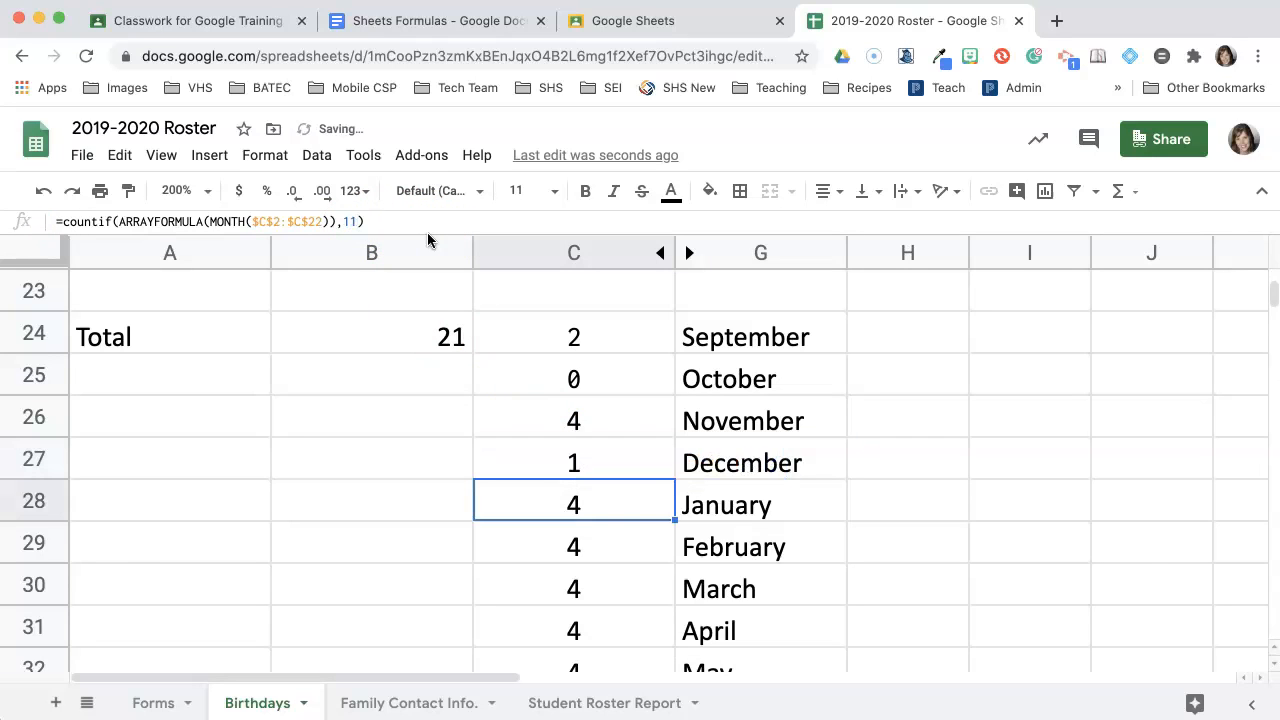
- Set the January count formula in C28 to January's month number and the February formula in C29 to month 2
left_click(358, 218)
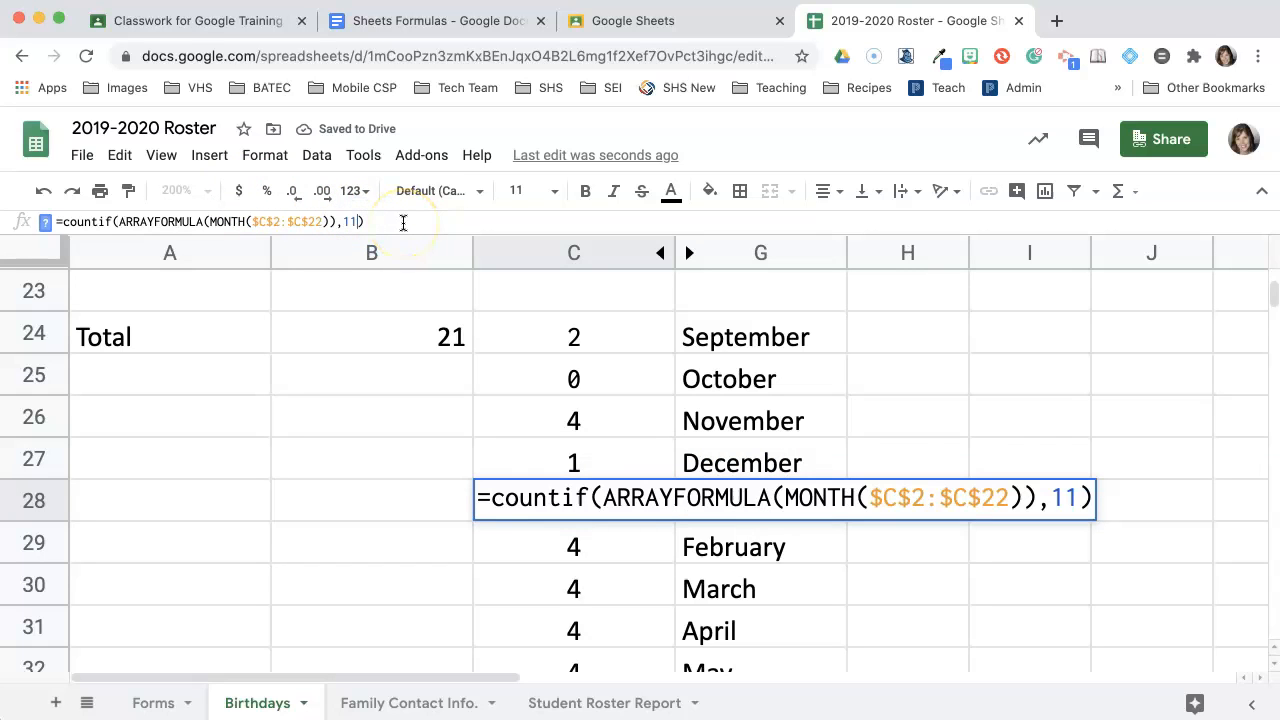
left_click(597, 542)
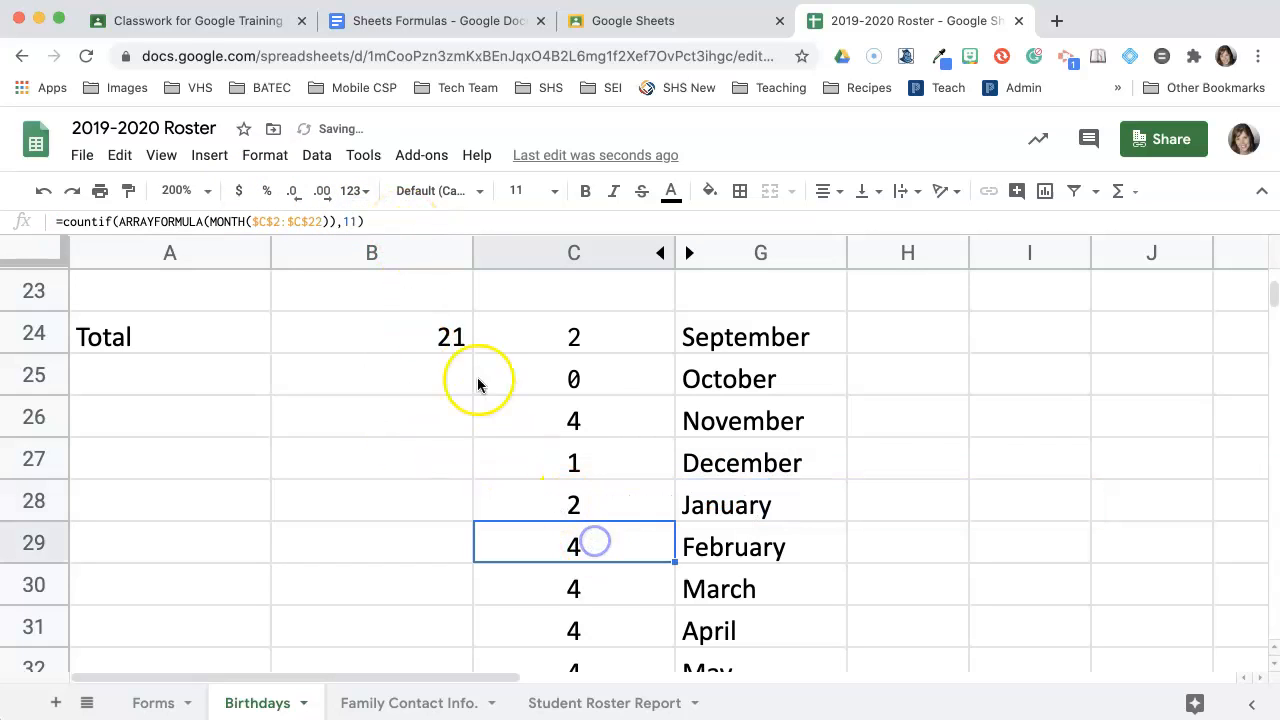
left_click(357, 221)
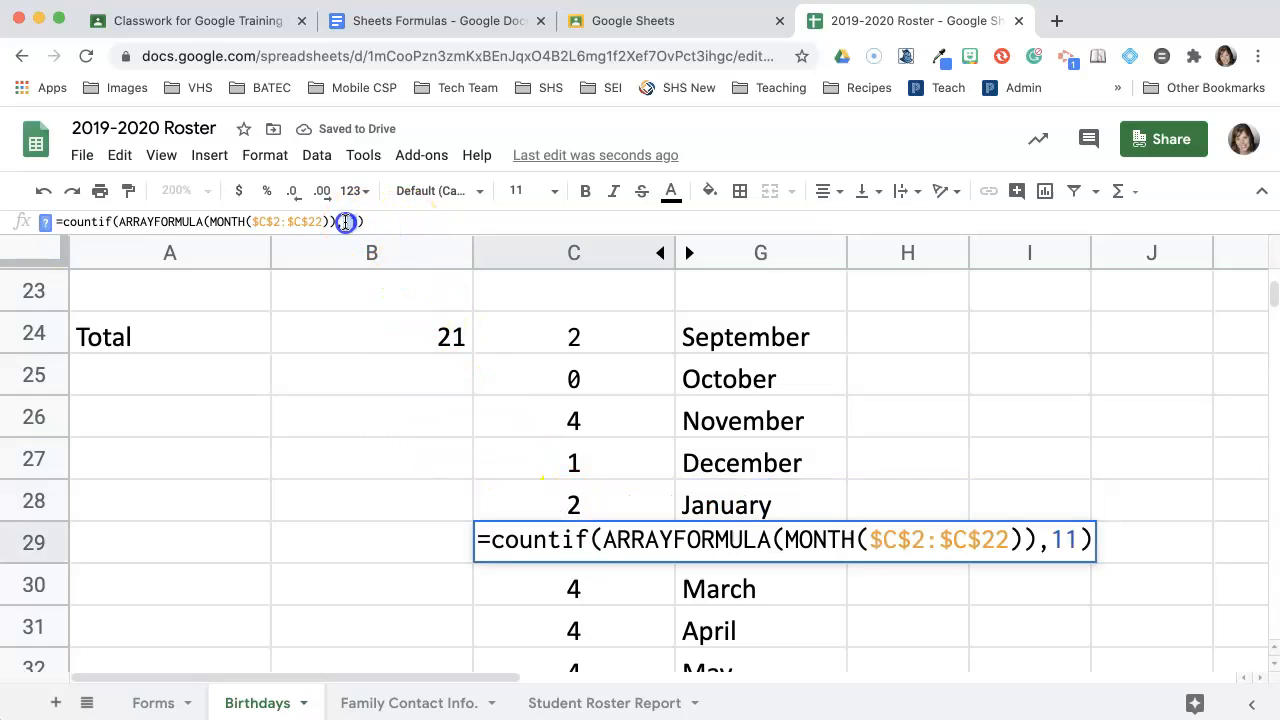
key("BackSpace")
key("BackSpace")
type("2")
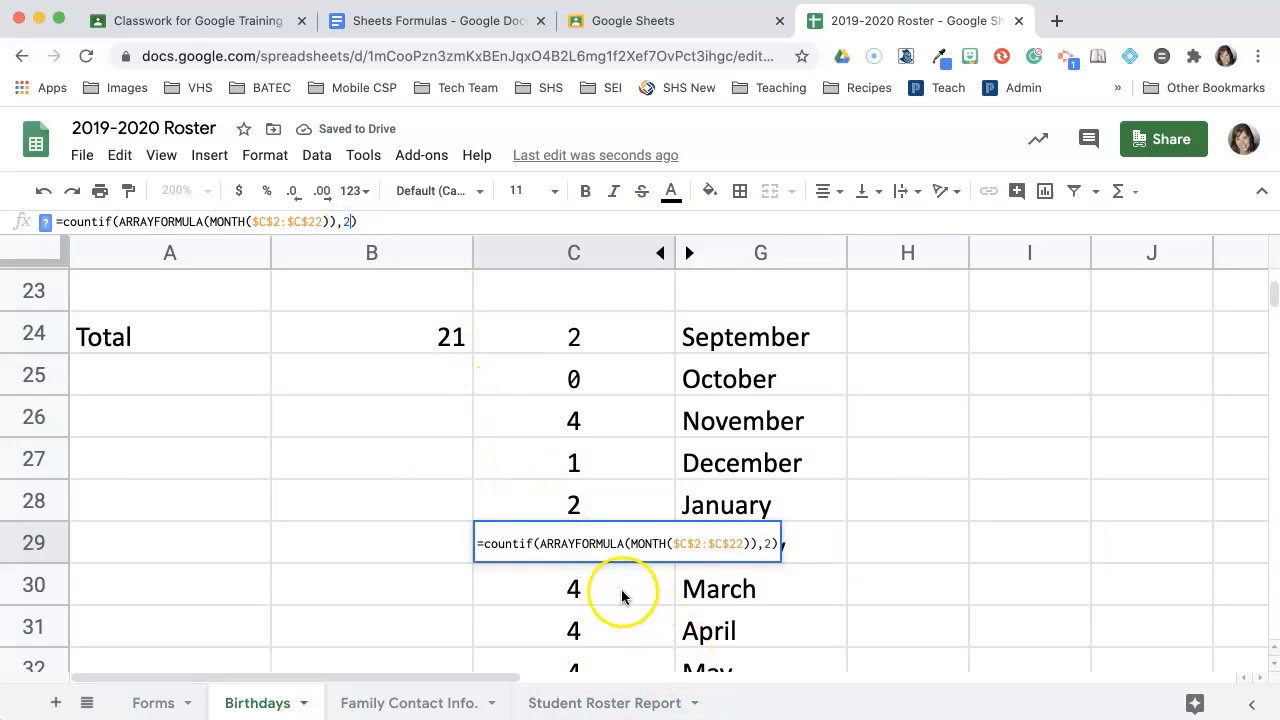
left_click(618, 588)
- Set the month number in the March count formula in C30 to 3 and in the April formula in C31 to 4
left_click(350, 226)
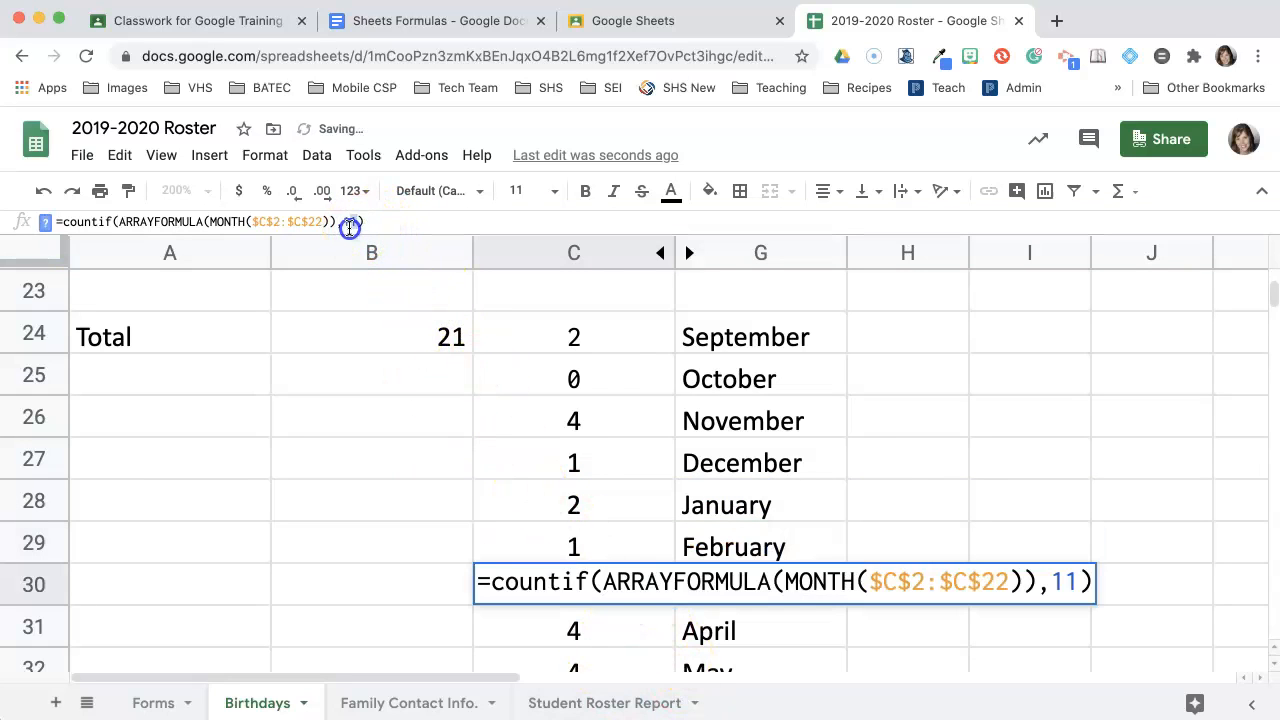
type("3")
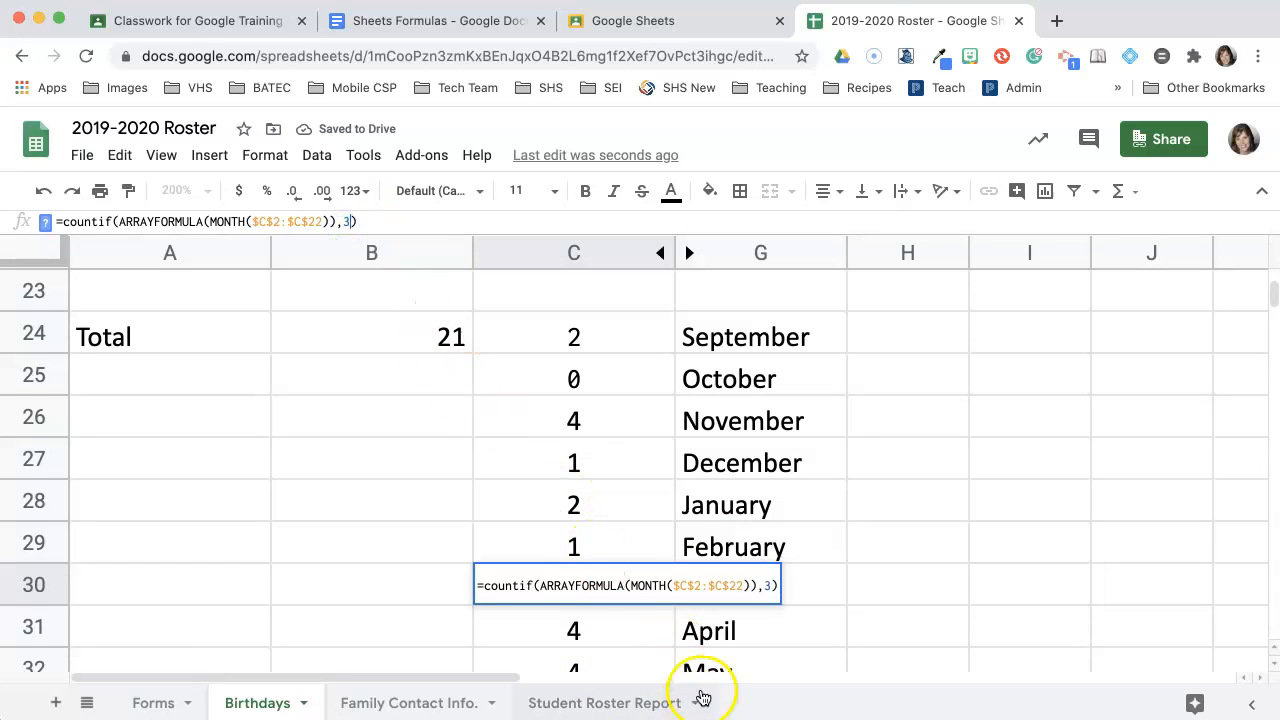
left_click(608, 631)
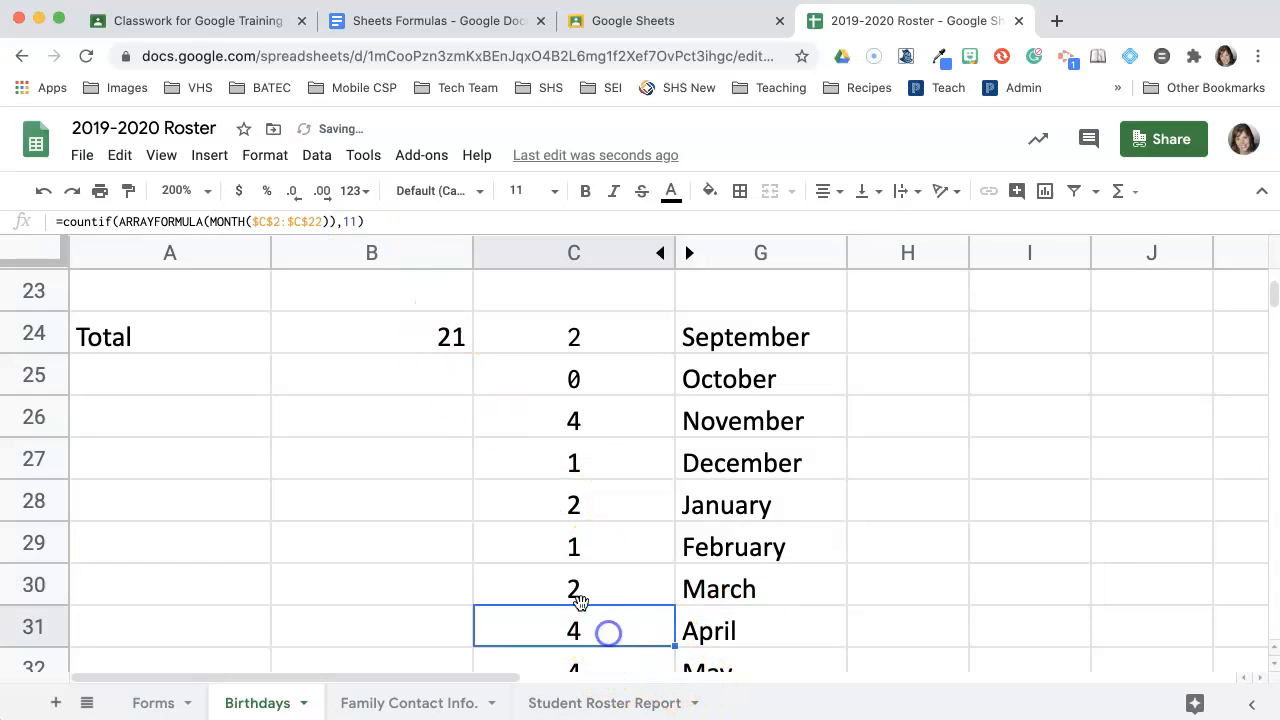
left_click(350, 222)
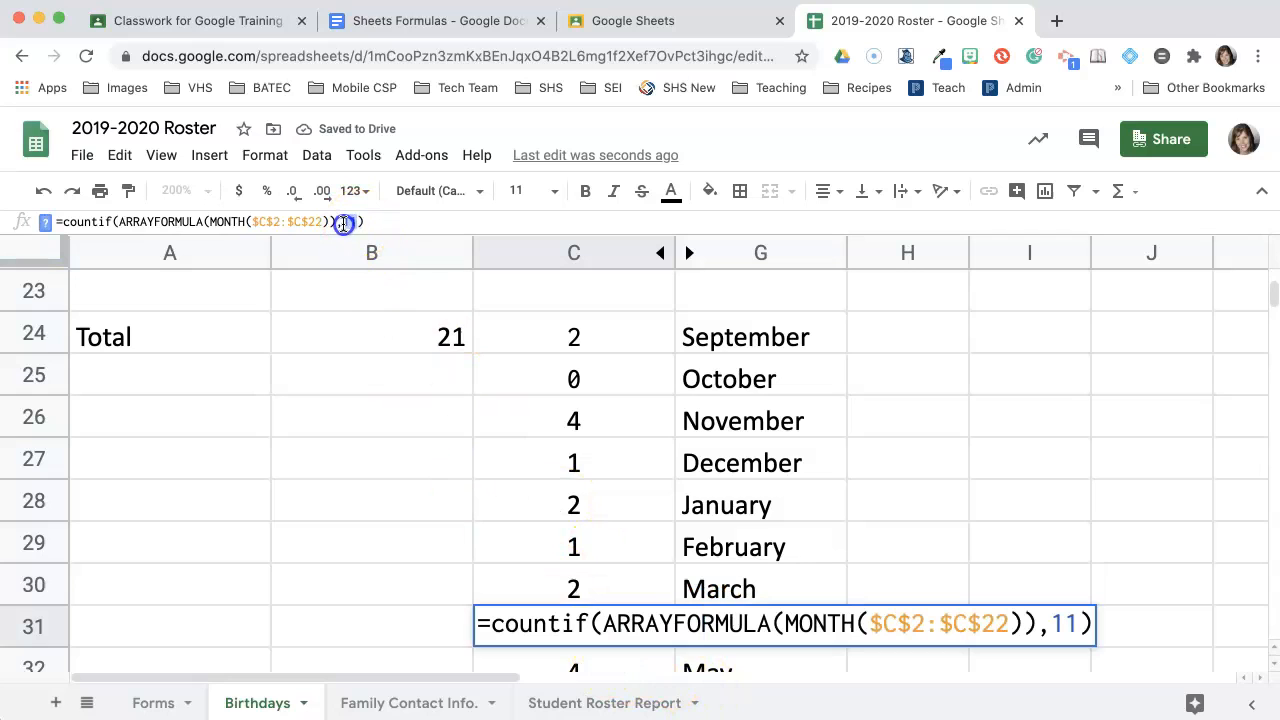
type("4")
left_click(968, 393)
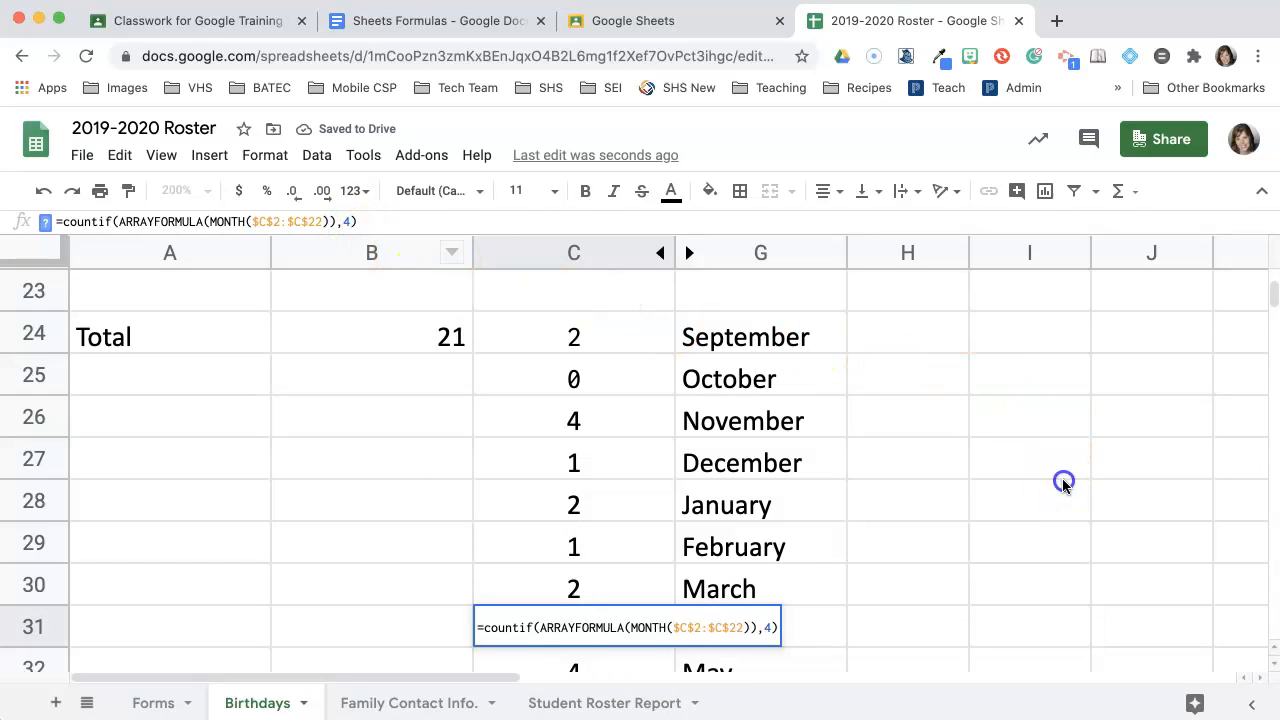
- Change the month number in the May count formula in C32 to 5
scroll(1038, 546, "down", 2)
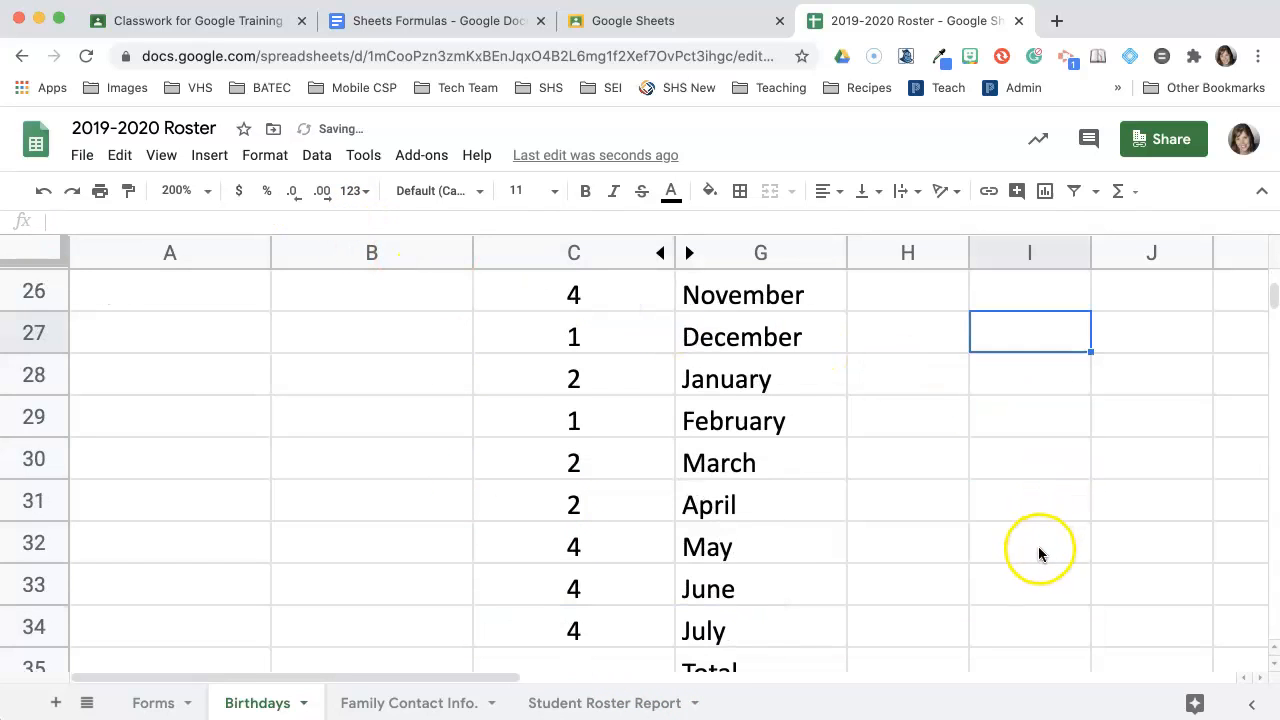
left_click(607, 505)
left_click(597, 540)
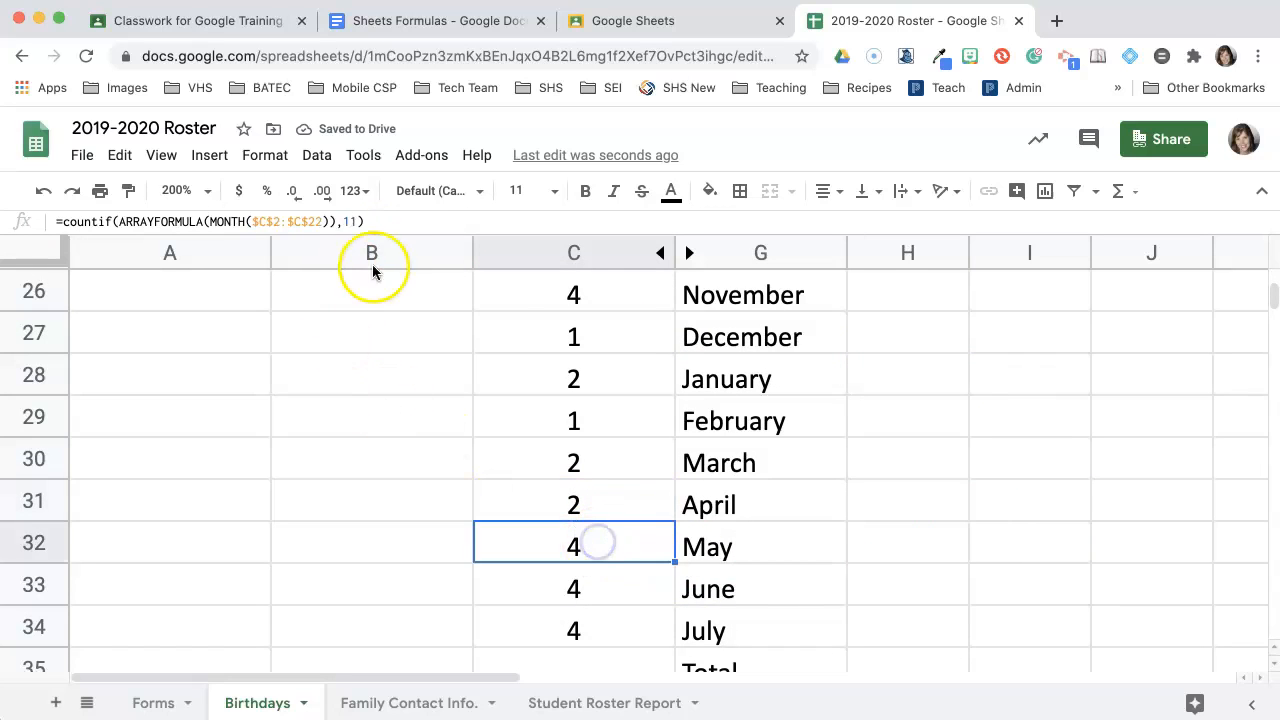
left_click(359, 222)
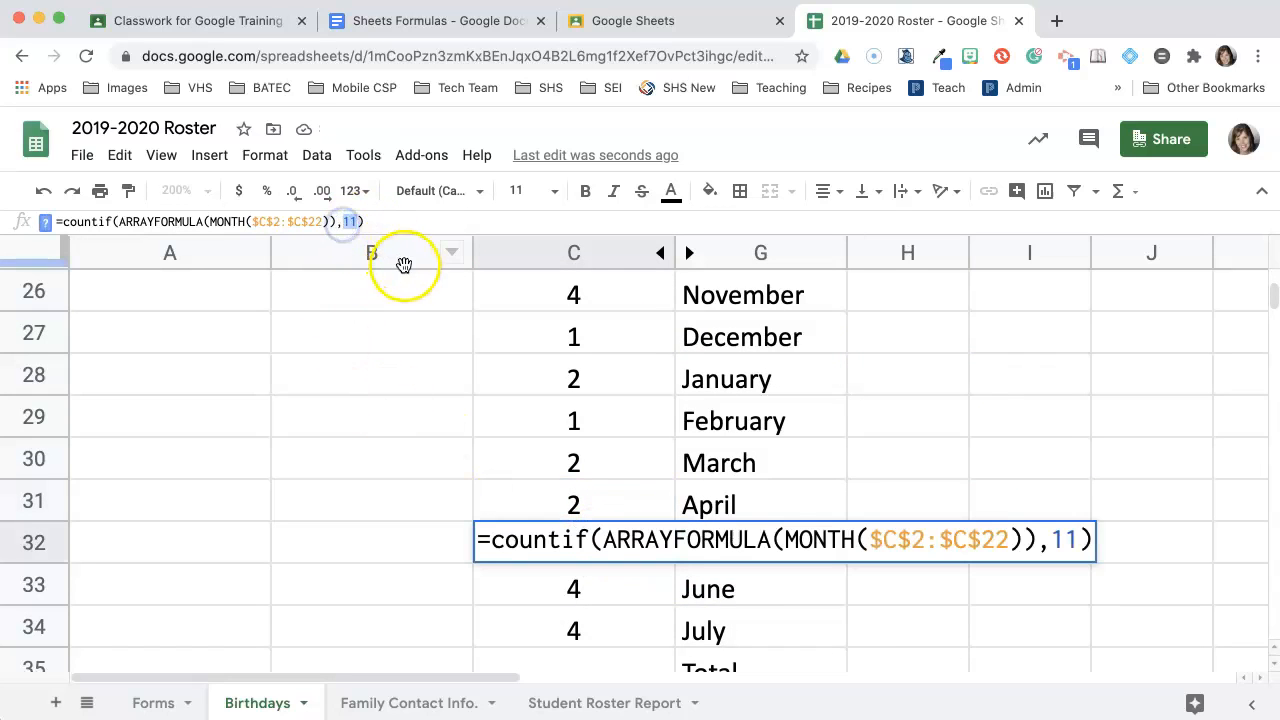
type("5")
left_click(897, 630)
- Set the month number in the June count formula in C33 to 6 and in the July formula in C34 to 7
scroll(850, 610, "down", 1)
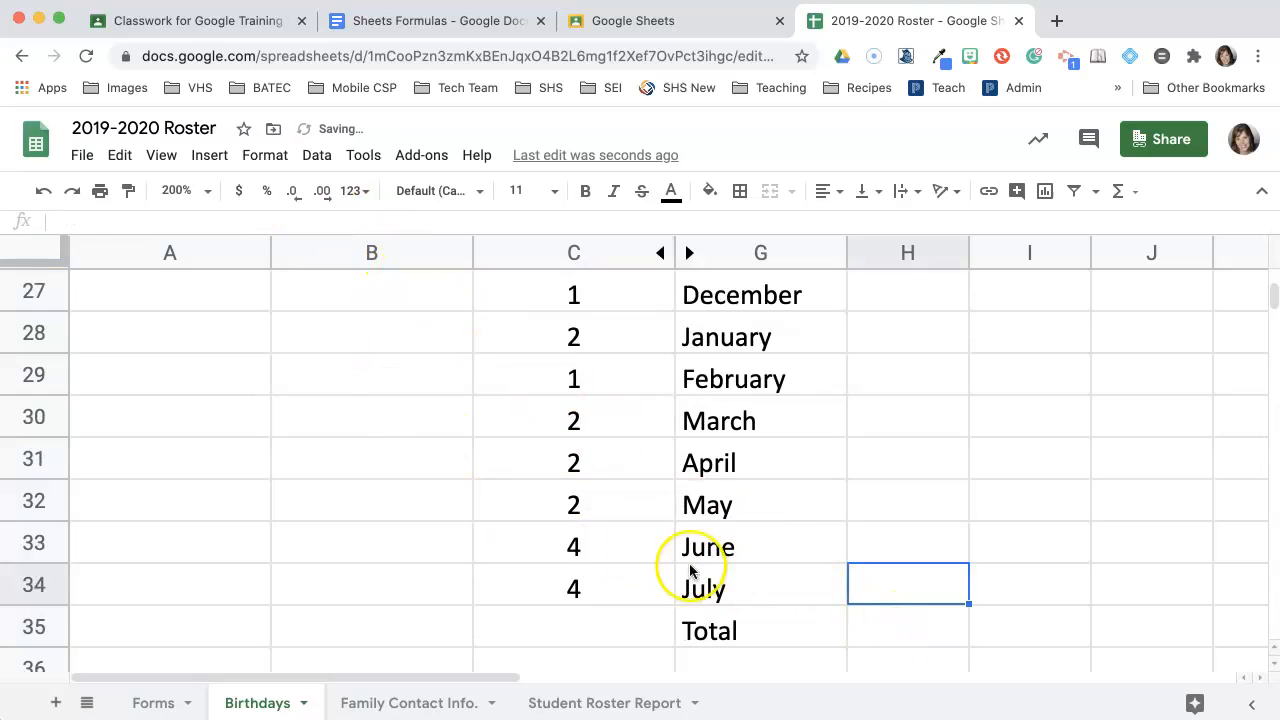
left_click(609, 540)
left_click(347, 222)
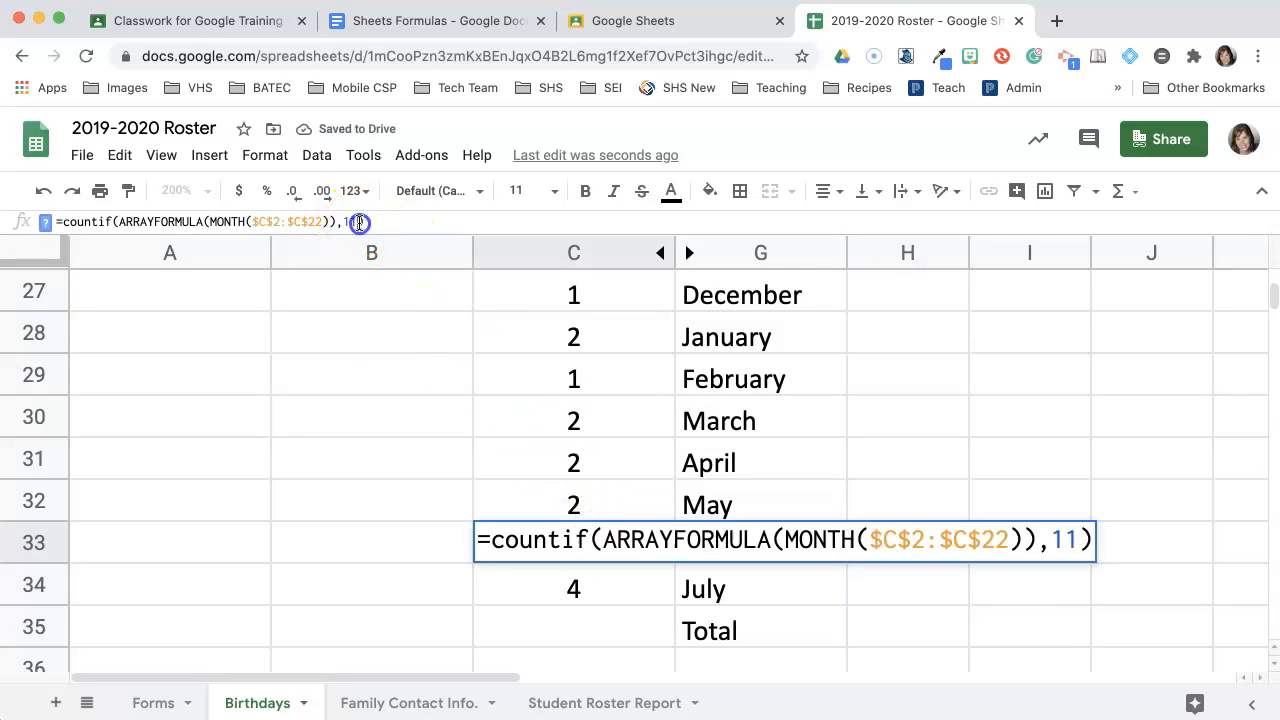
double_click(342, 222)
type("6")
left_click(581, 591)
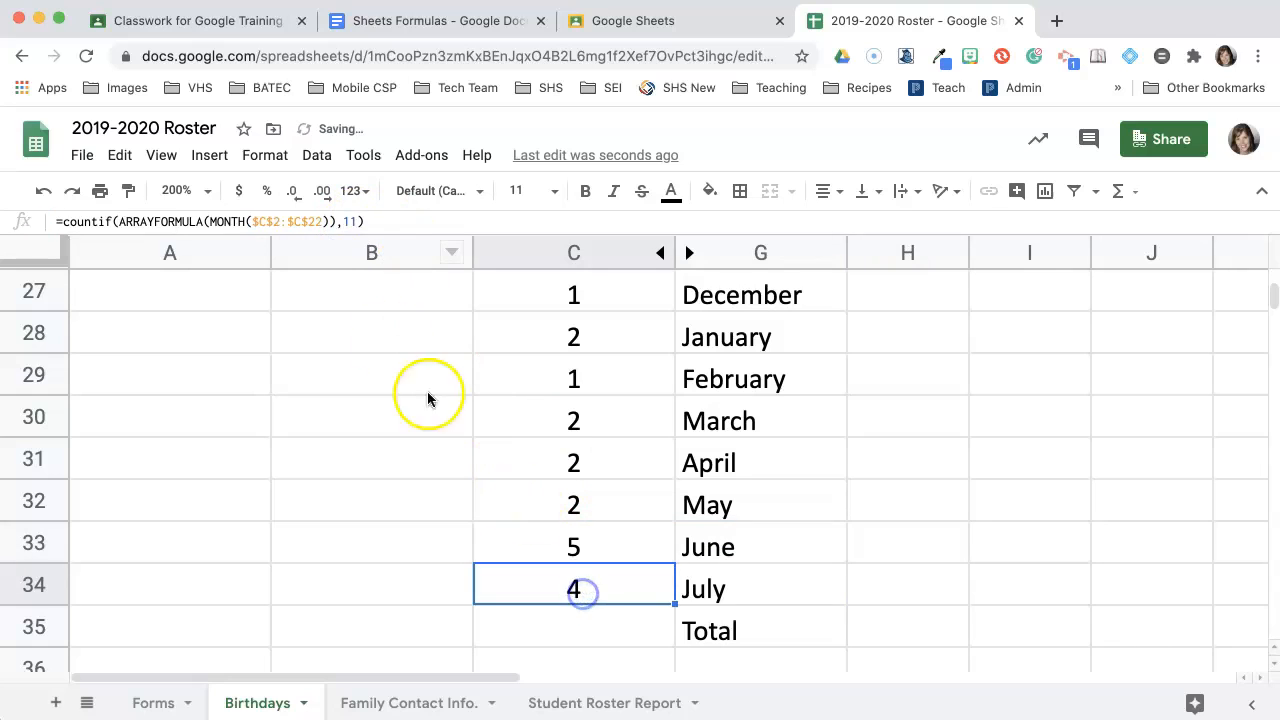
left_click(350, 220)
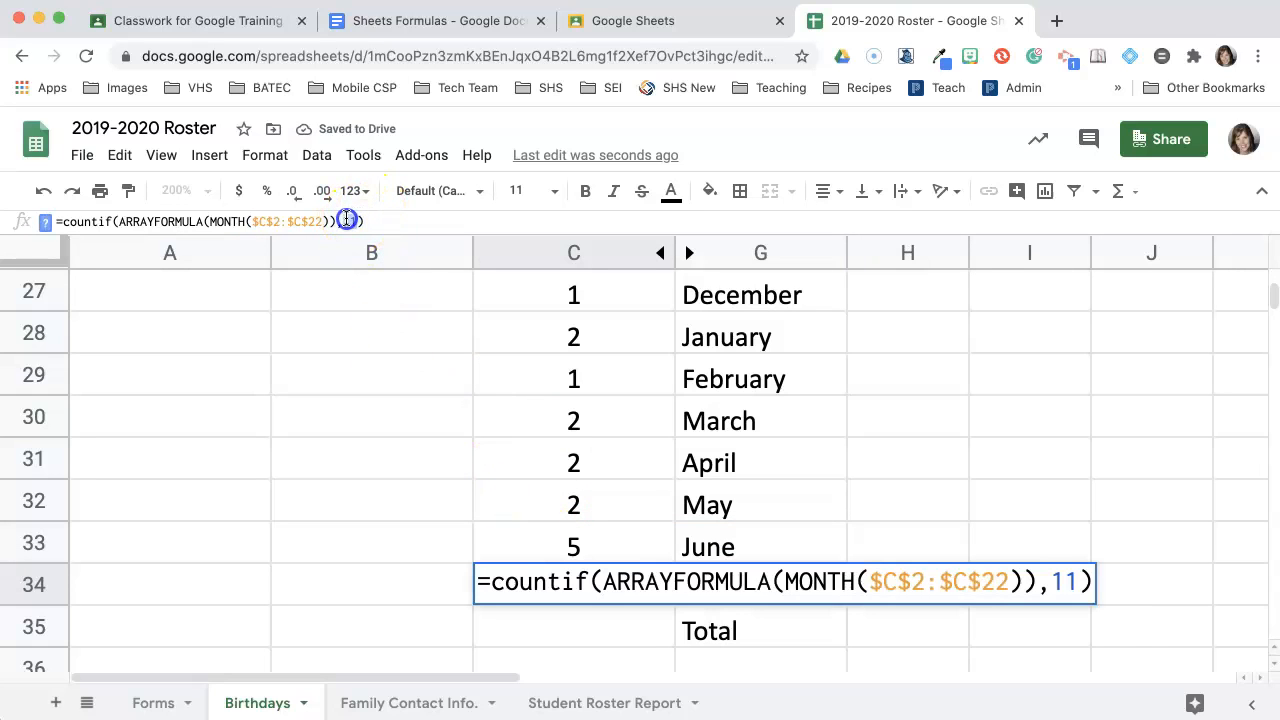
type("7")
left_click(1025, 512)
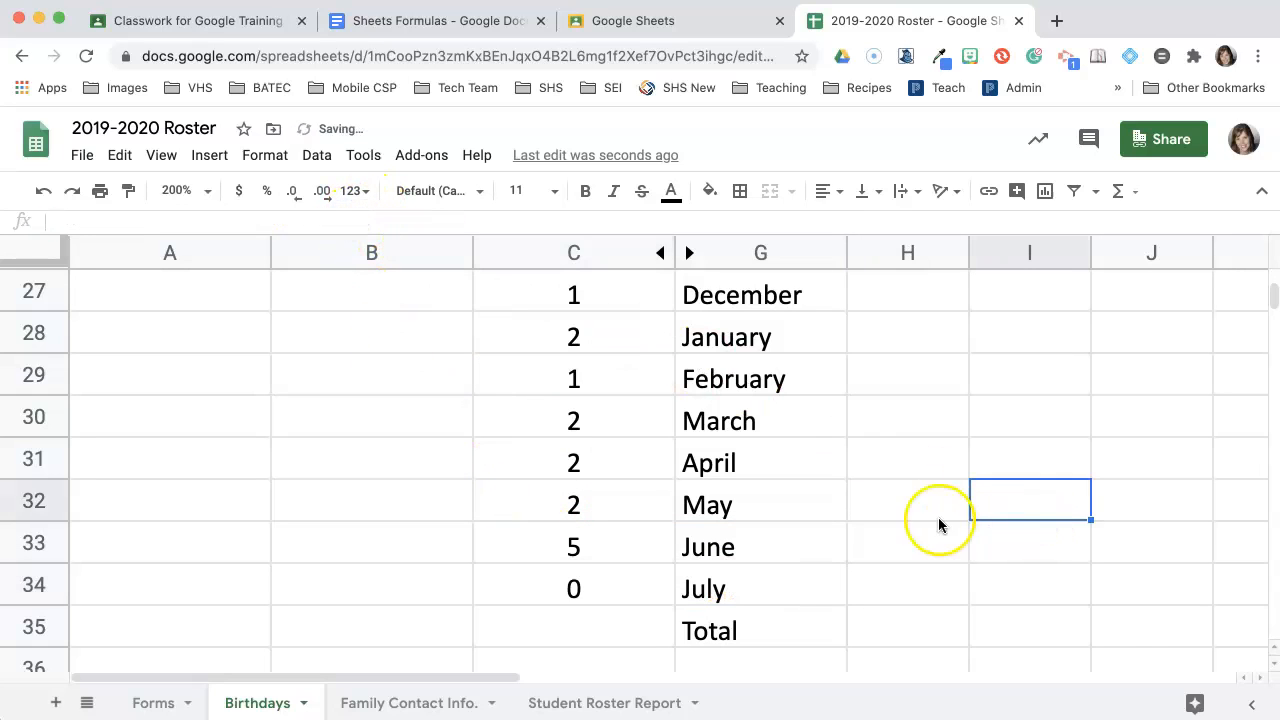
- Check the formula behind the roster total in B24
scroll(723, 510, "up", 5)
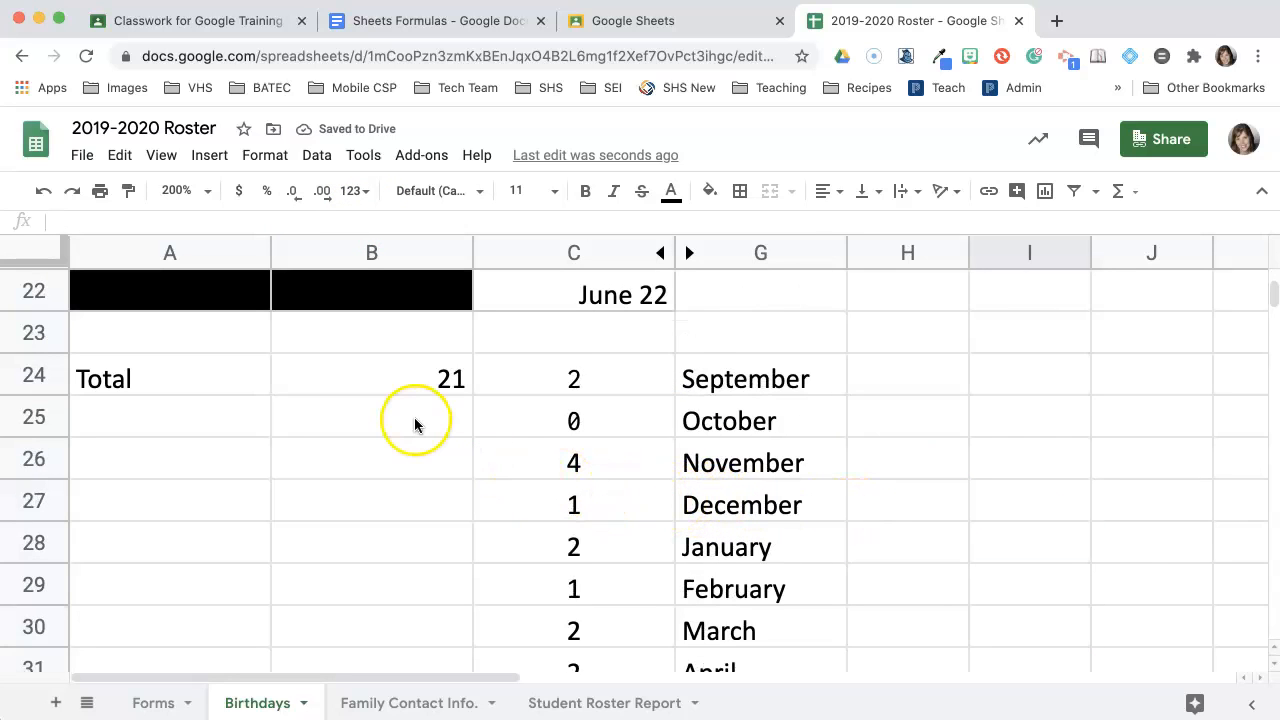
left_click(423, 383)
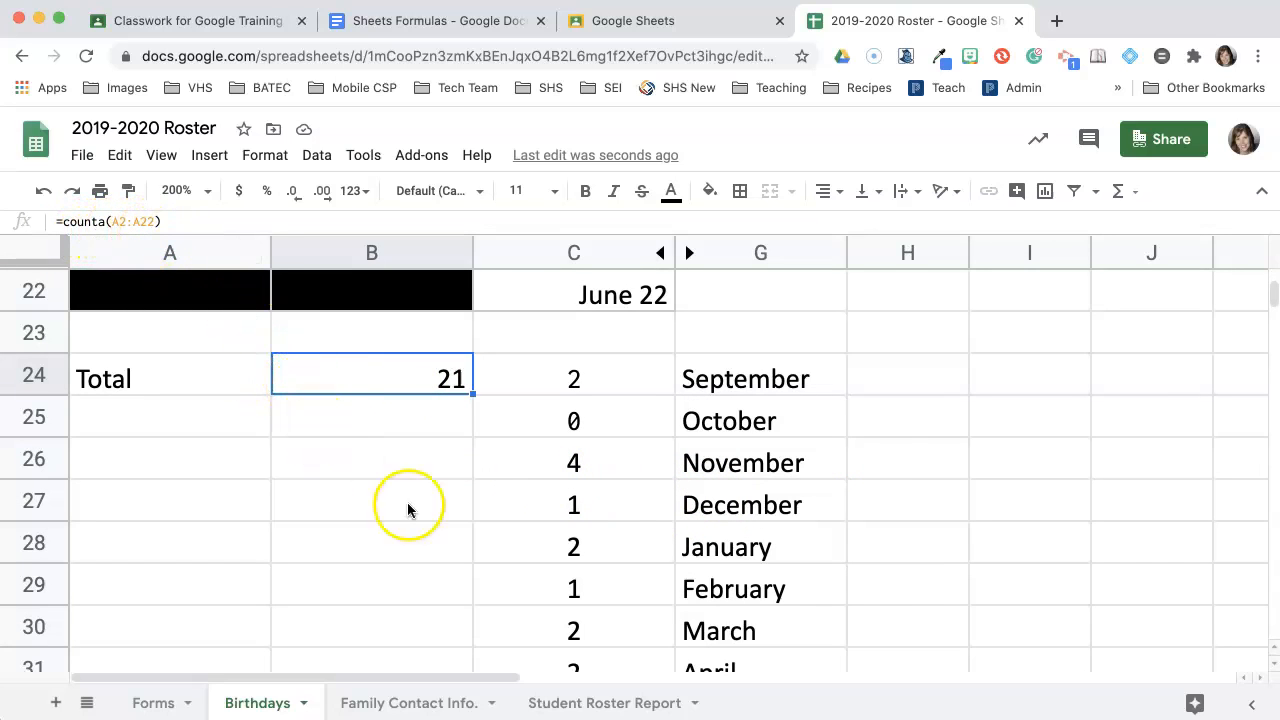
left_click(933, 575)
- Add a SUM formula in C35, beside the Total label, that adds the monthly birthday counts in C24:C34
scroll(933, 575, "down", 5)
scroll(933, 575, "down", 1)
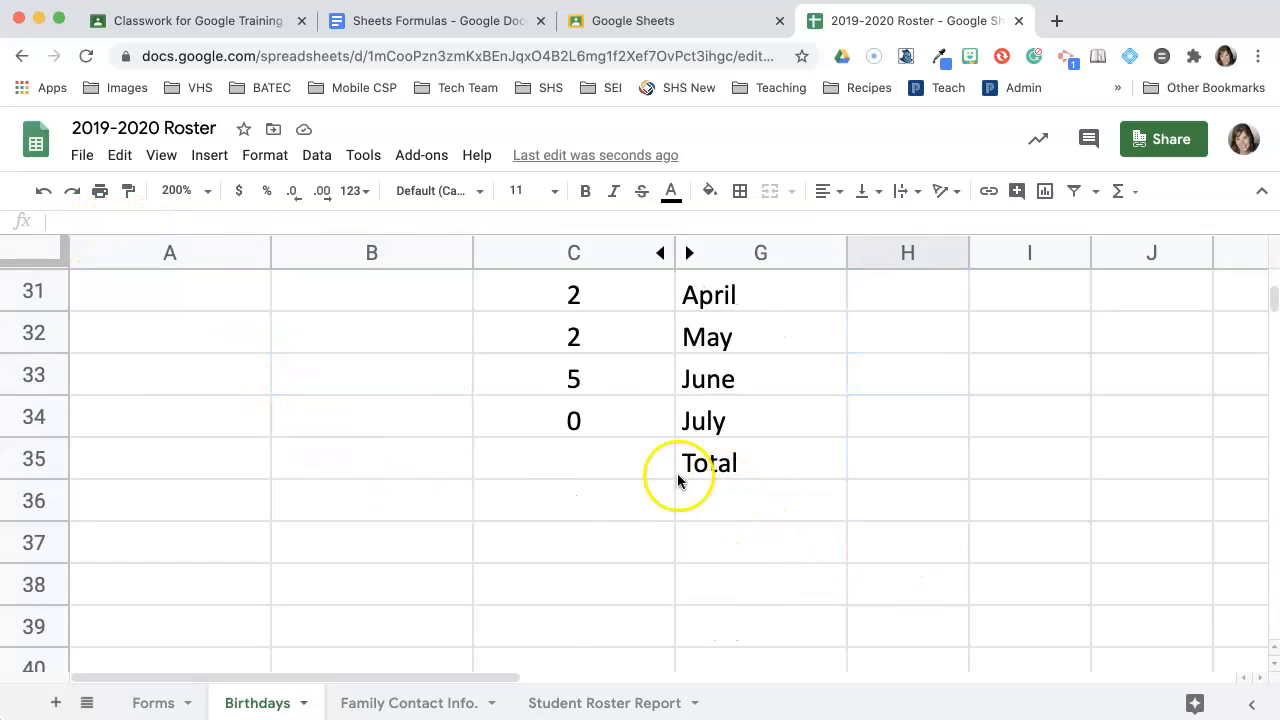
left_click(577, 459)
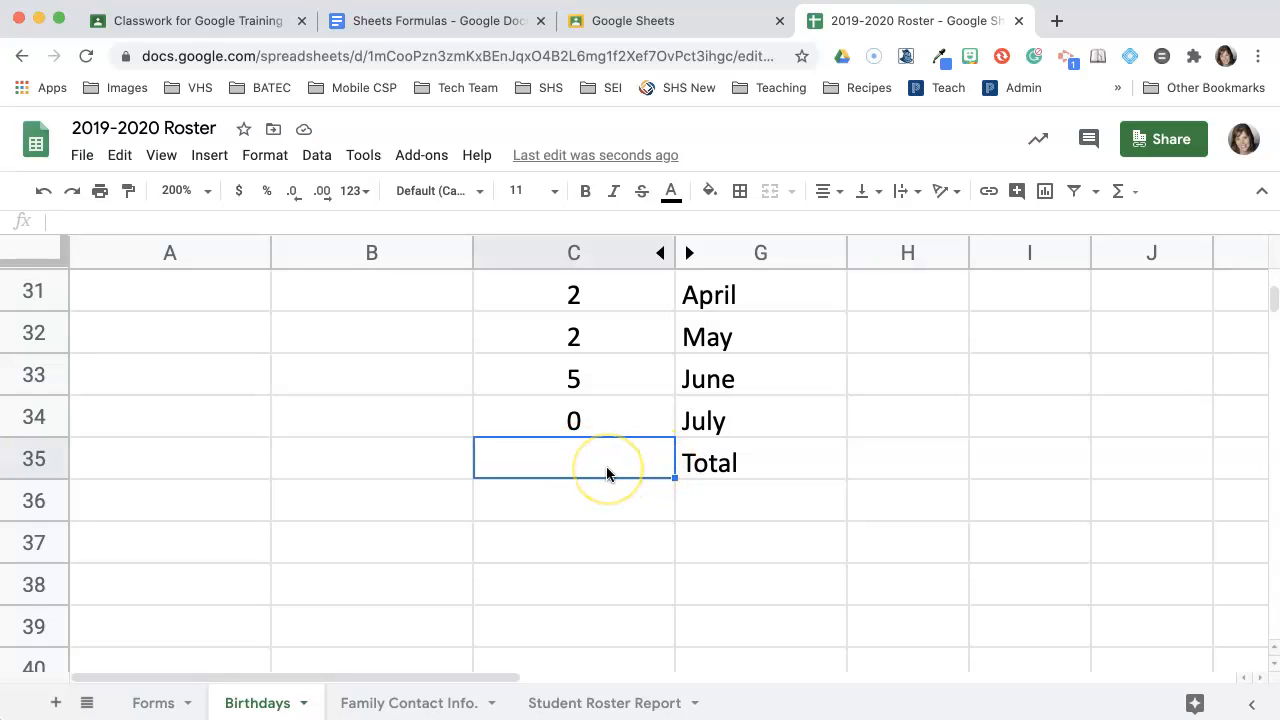
type("=sum(")
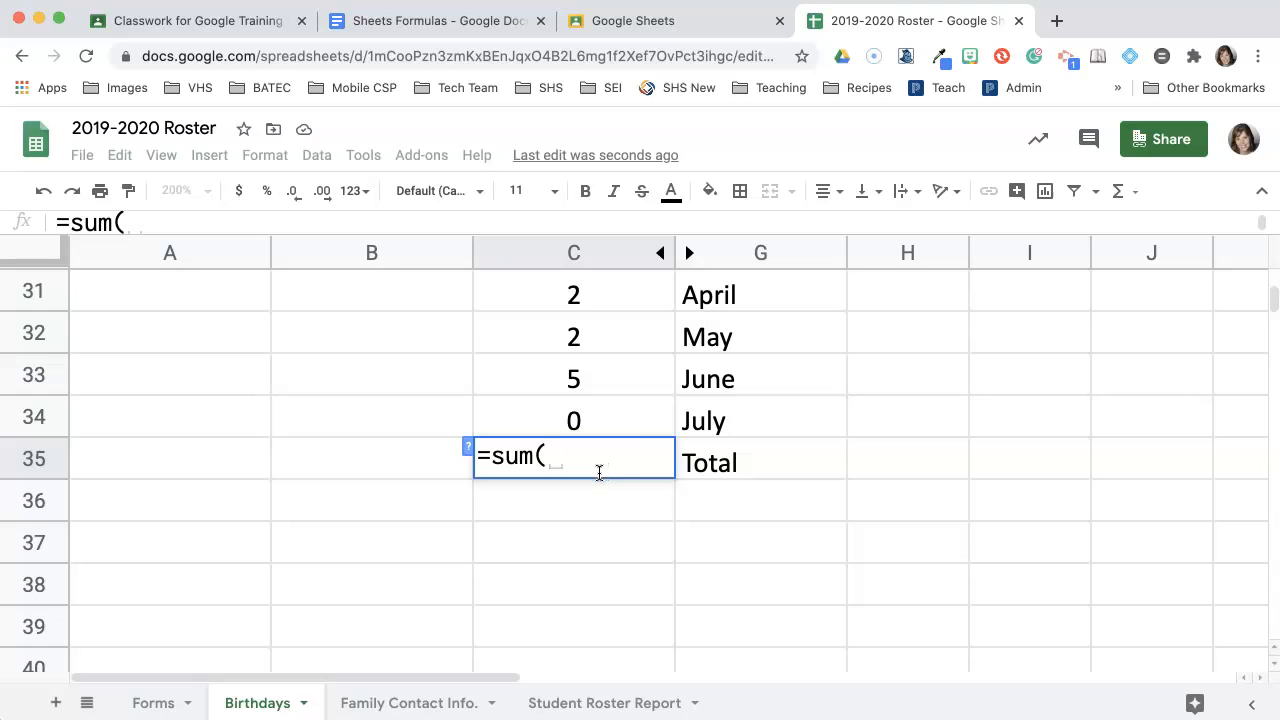
left_click_drag(594, 421, 587, 335)
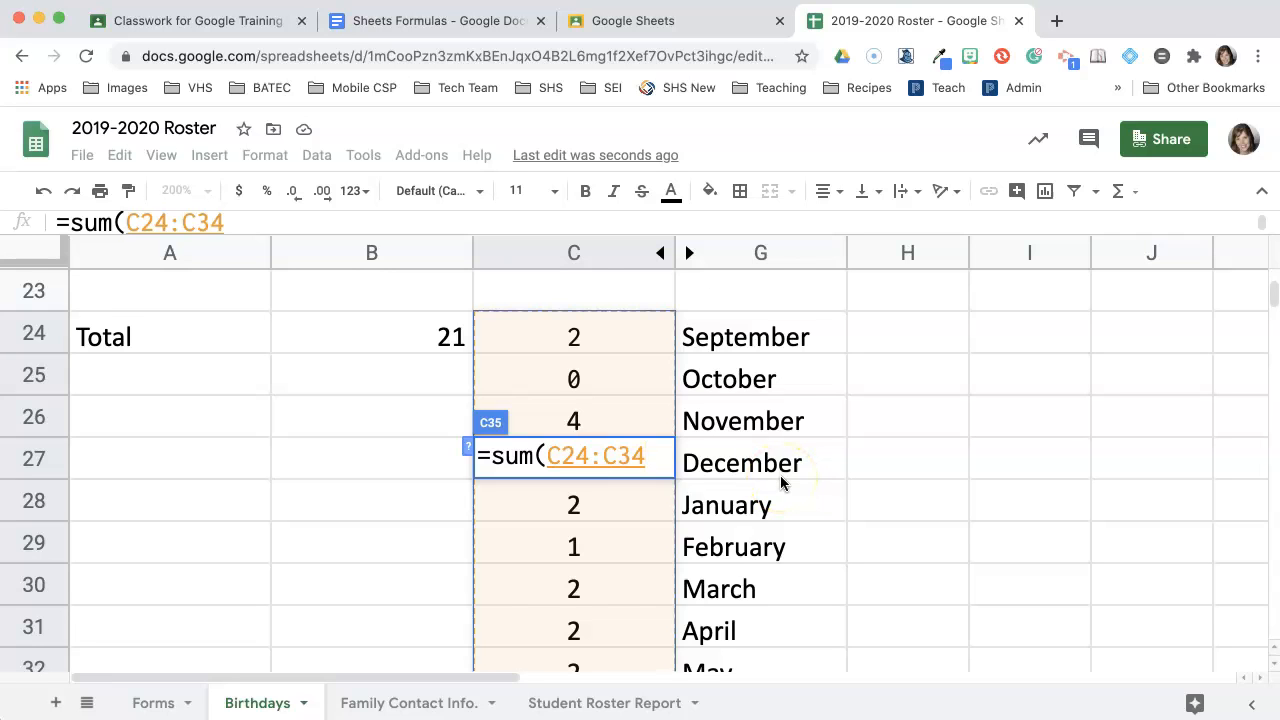
key("Return")
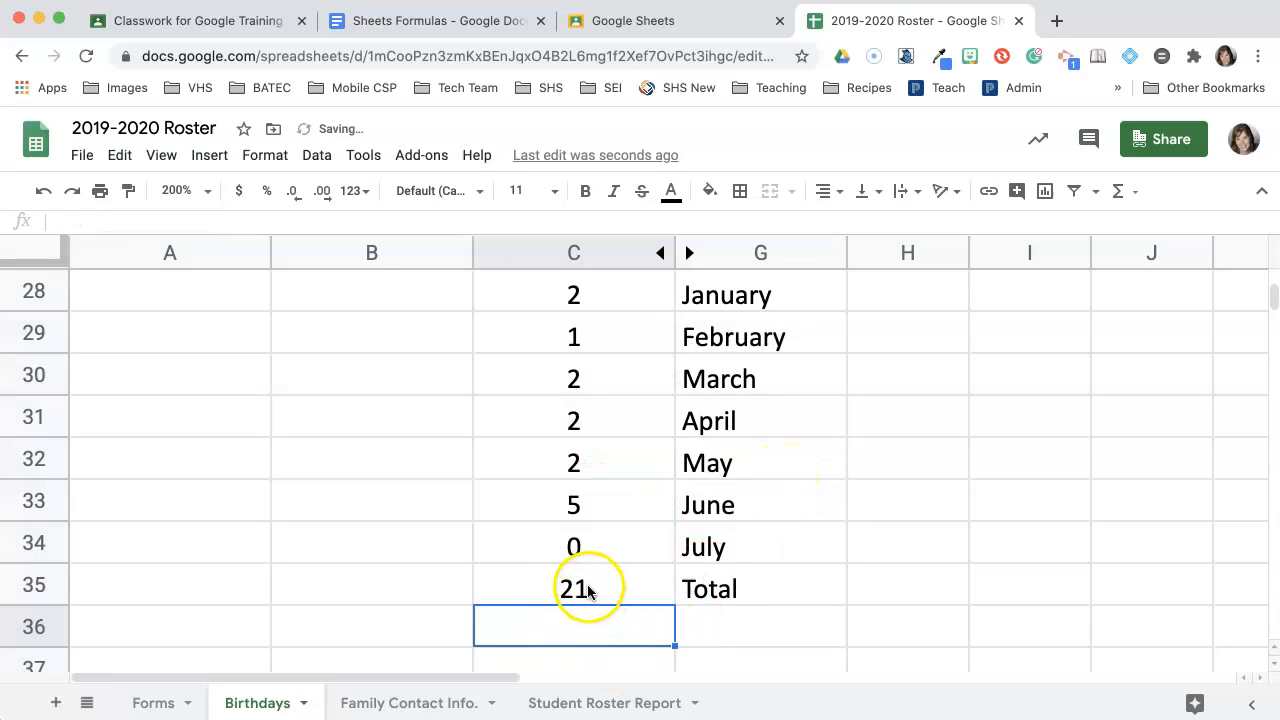
- Compare the monthly birthday total in C35 with the roster total in B24, and inspect the March and April count formulas
scroll(633, 552, "up", 5)
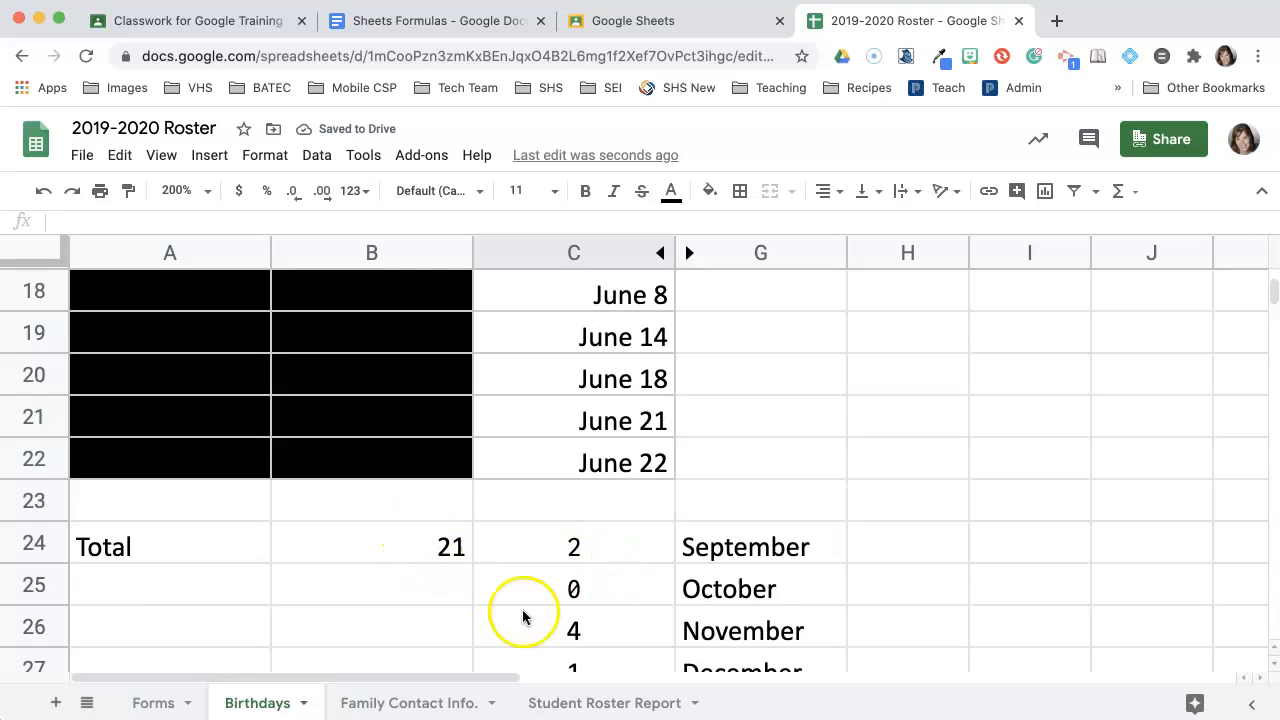
scroll(643, 620, "down", 4)
scroll(611, 660, "down", 2)
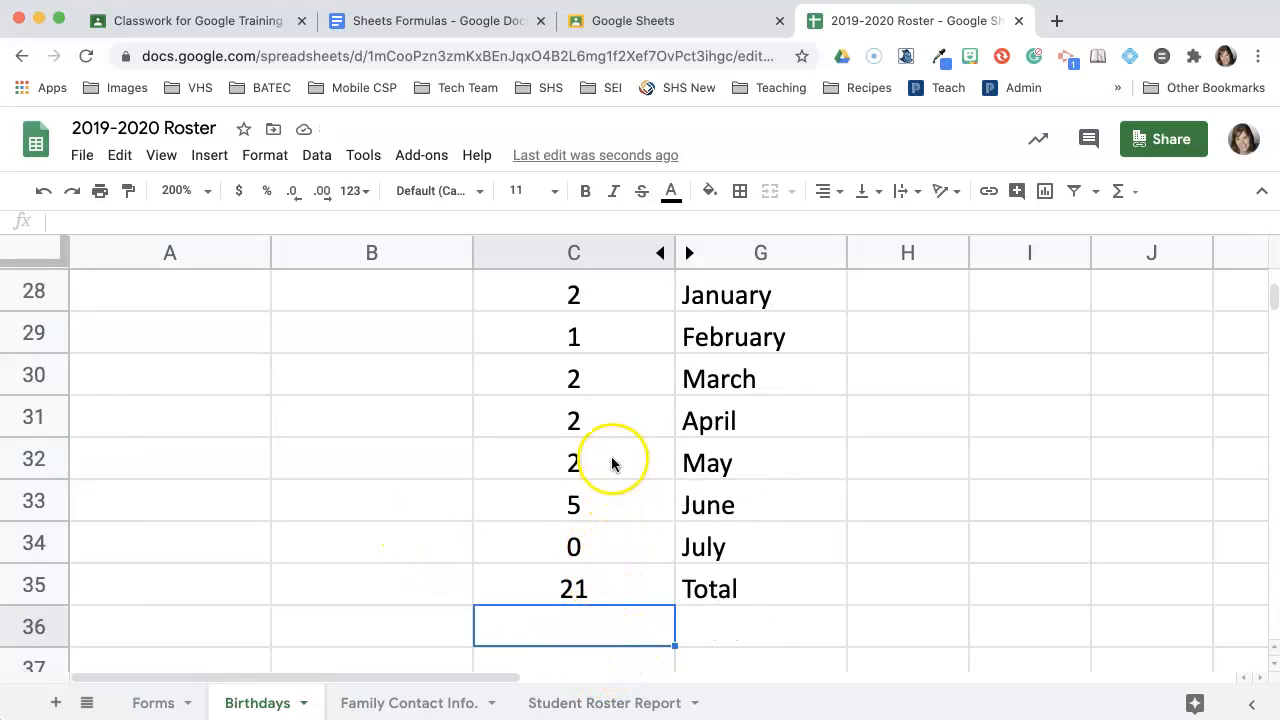
left_click(603, 387)
left_click(605, 418)
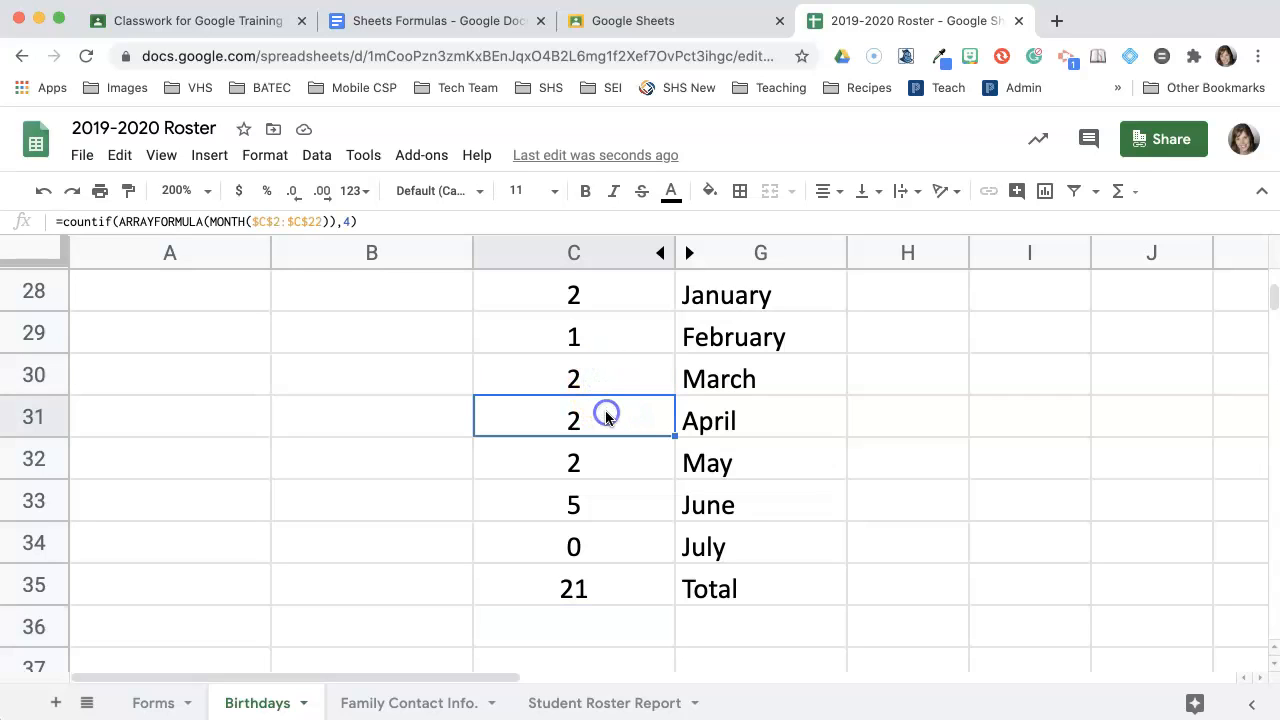
left_click(628, 380)
left_click(626, 417)
left_click(576, 596)
scroll(392, 528, "up", 5)
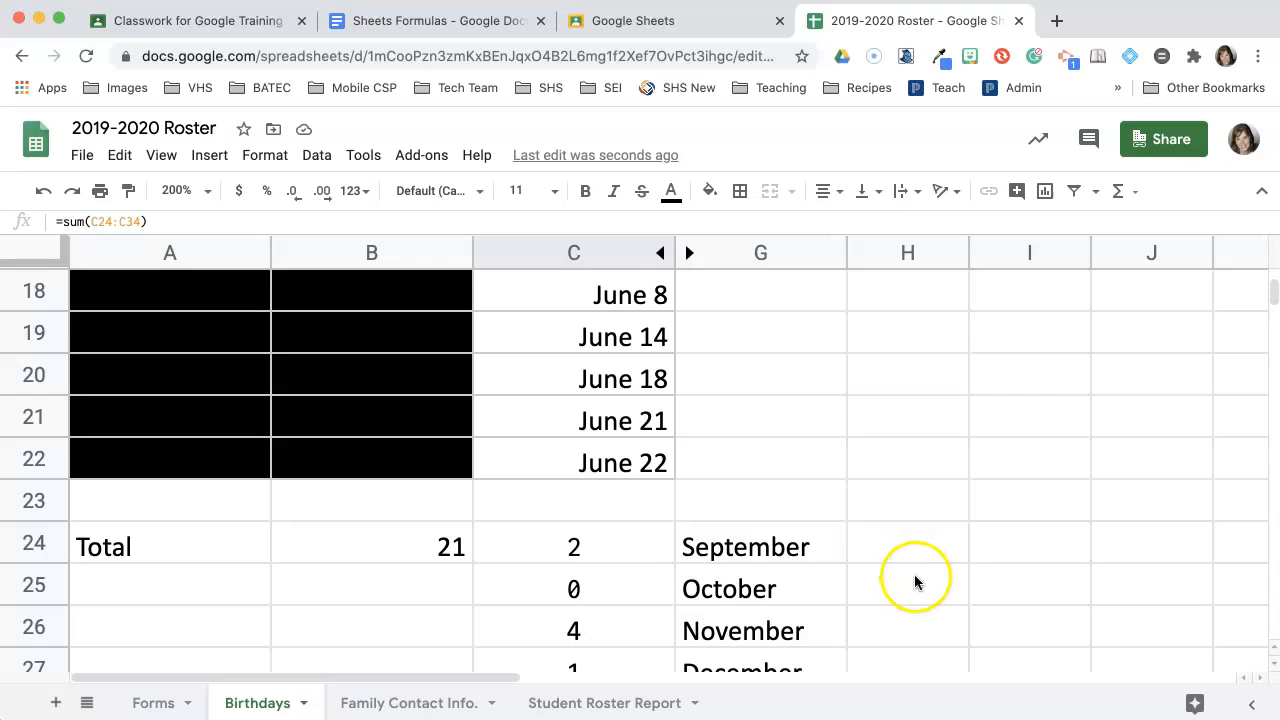
scroll(922, 584, "down", 2)
scroll(922, 584, "down", 6)
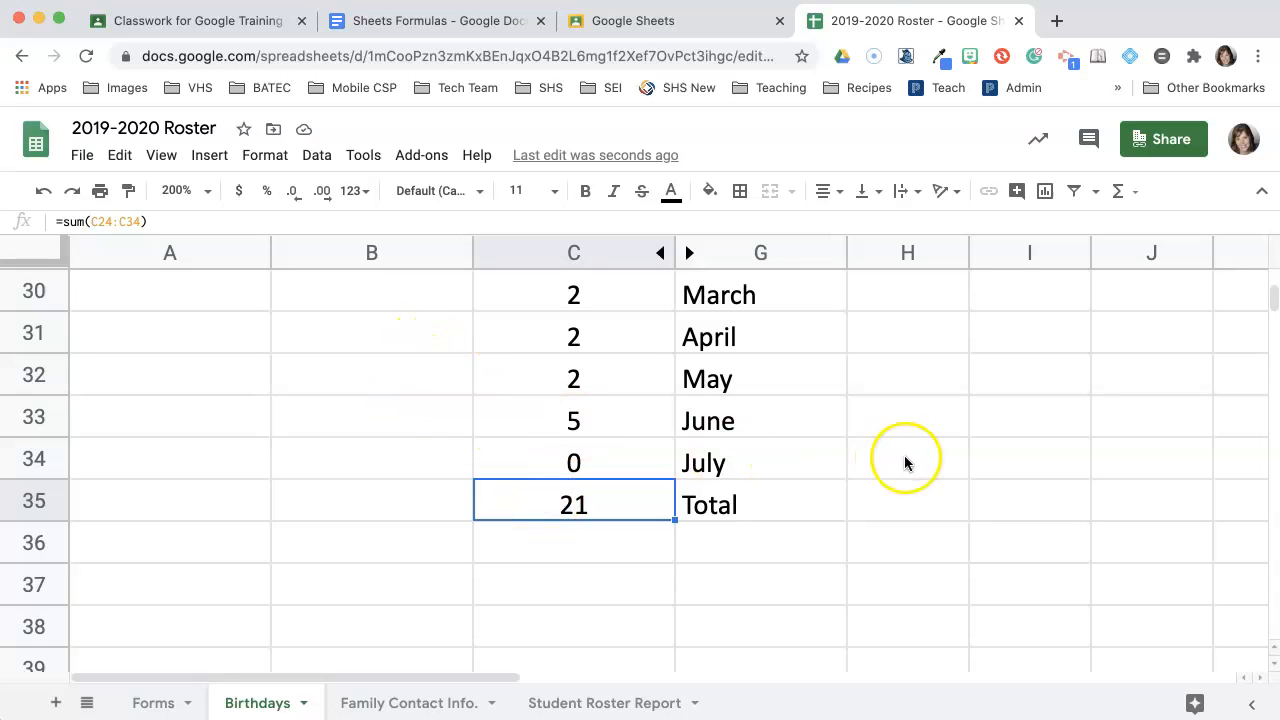
- Review the birthday counts beside the month labels from September through July and the total row
left_click(866, 452)
scroll(866, 455, "up", 1)
scroll(866, 457, "up", 4)
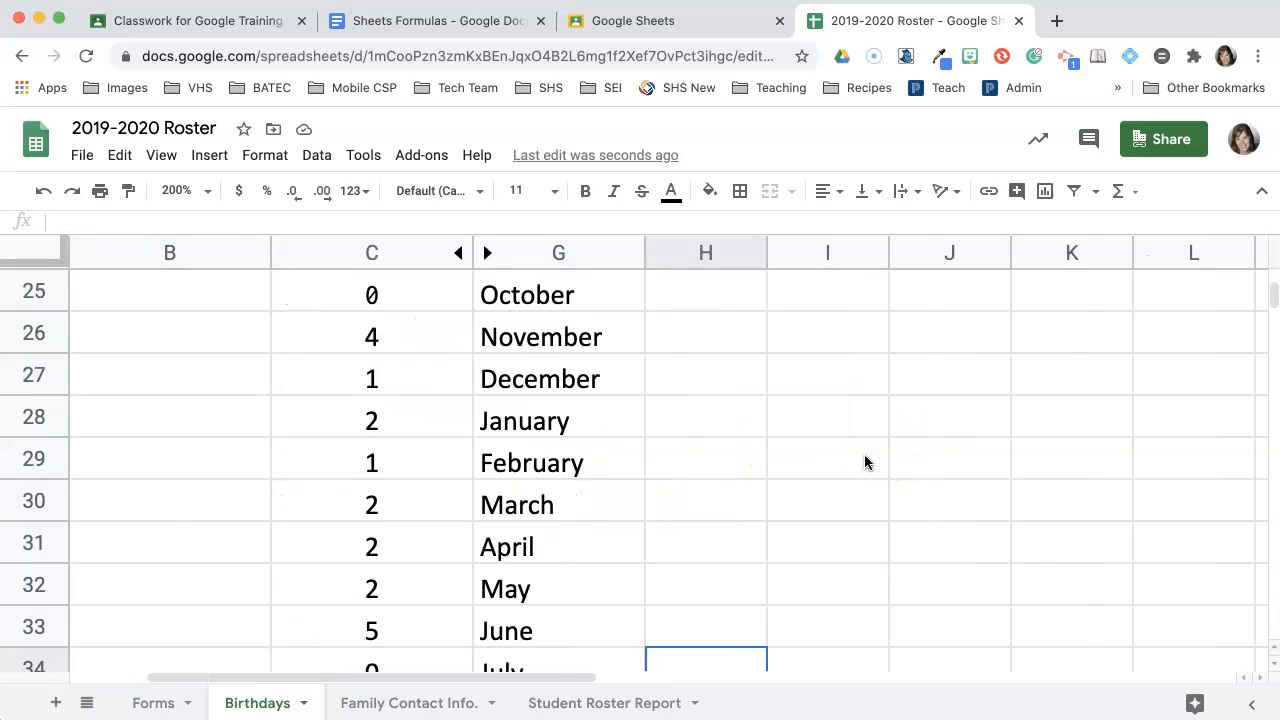
scroll(625, 318, "up", 1)
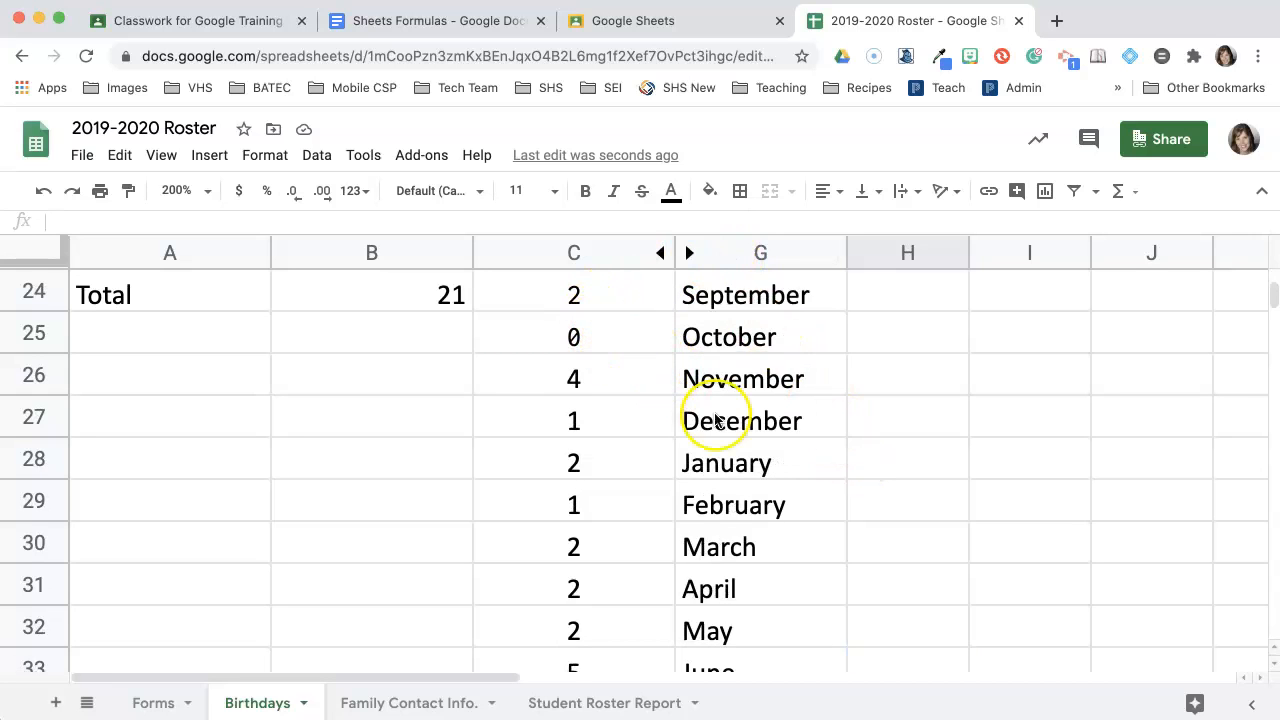
scroll(760, 490, "down", 5)
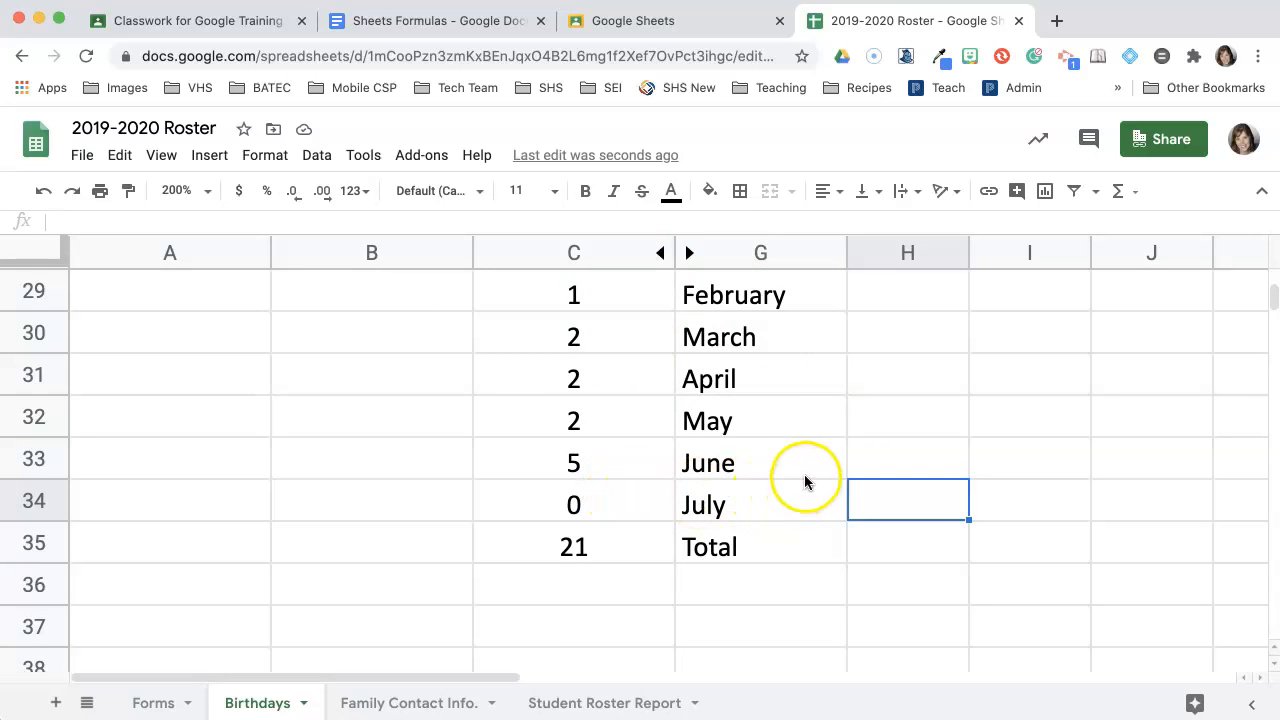
scroll(803, 472, "up", 4)
scroll(798, 470, "up", 2)
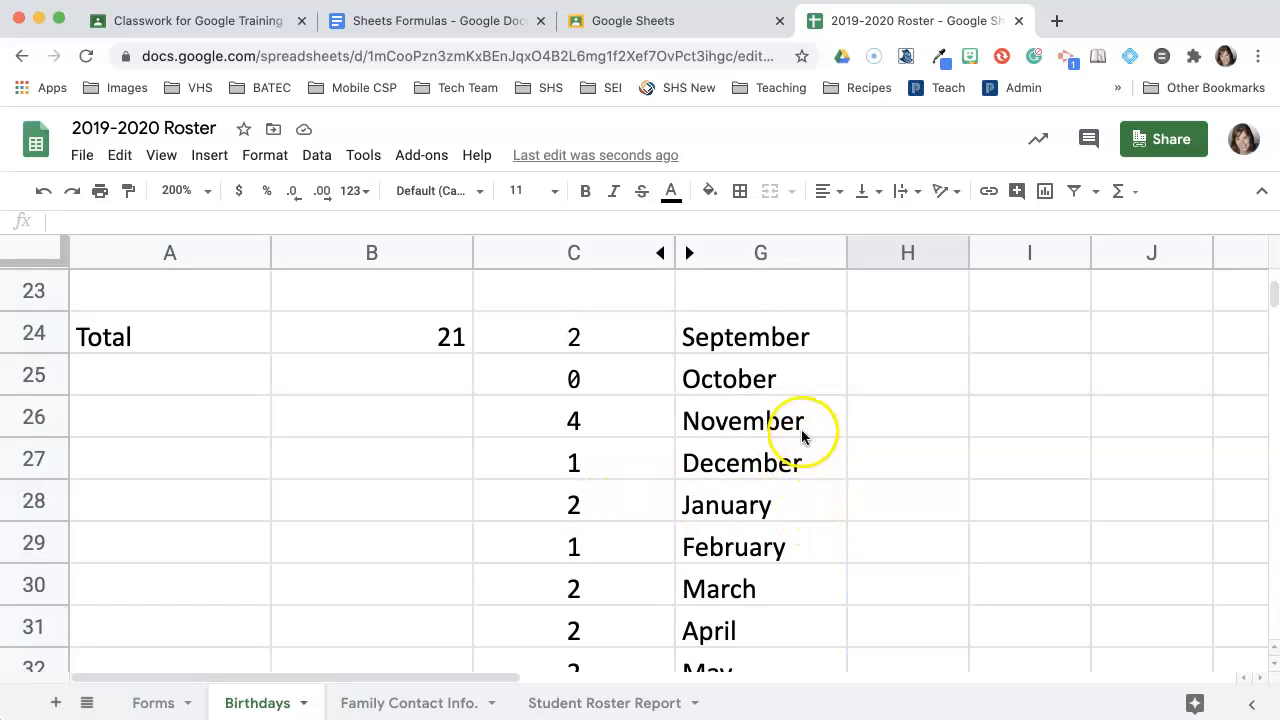
scroll(827, 582, "down", 2)
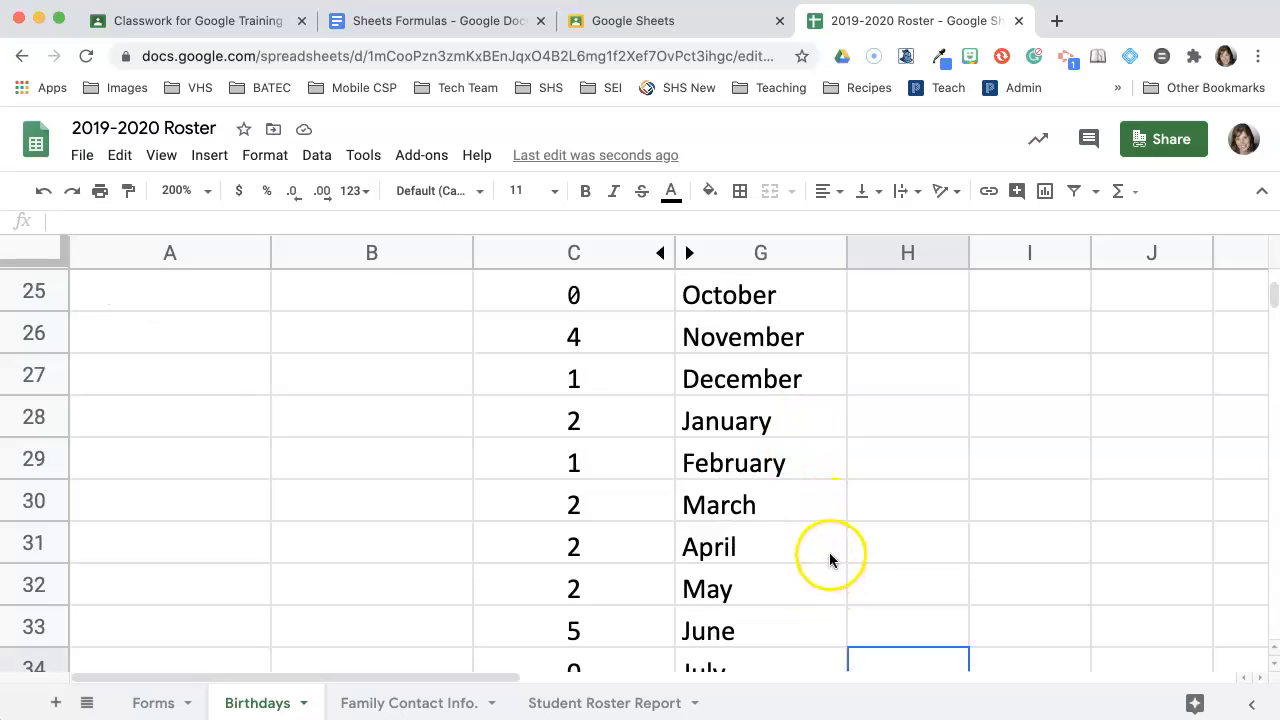